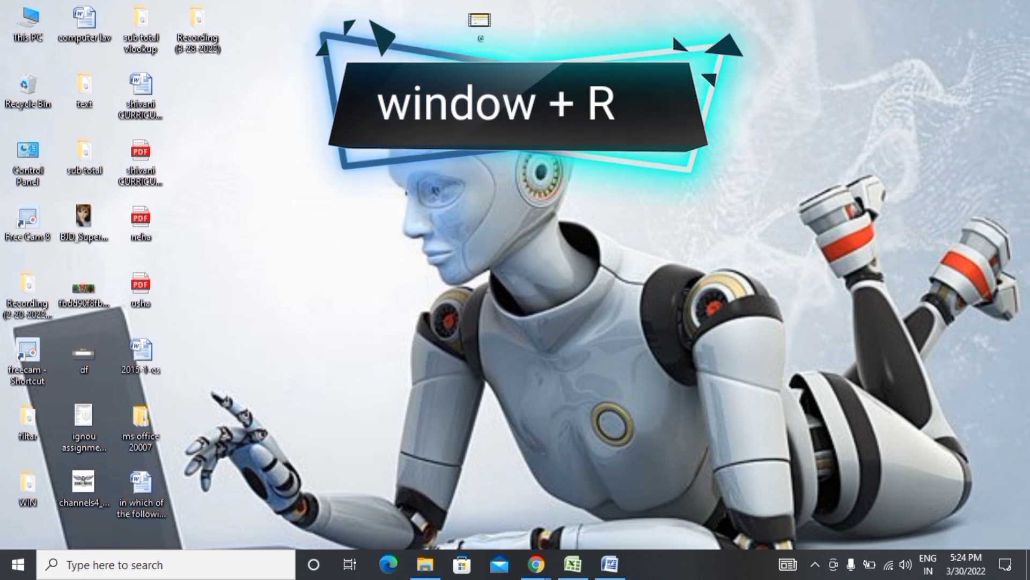
Step: Launch Word from the Run box with 'winword' to get a blank document
key(super+r)
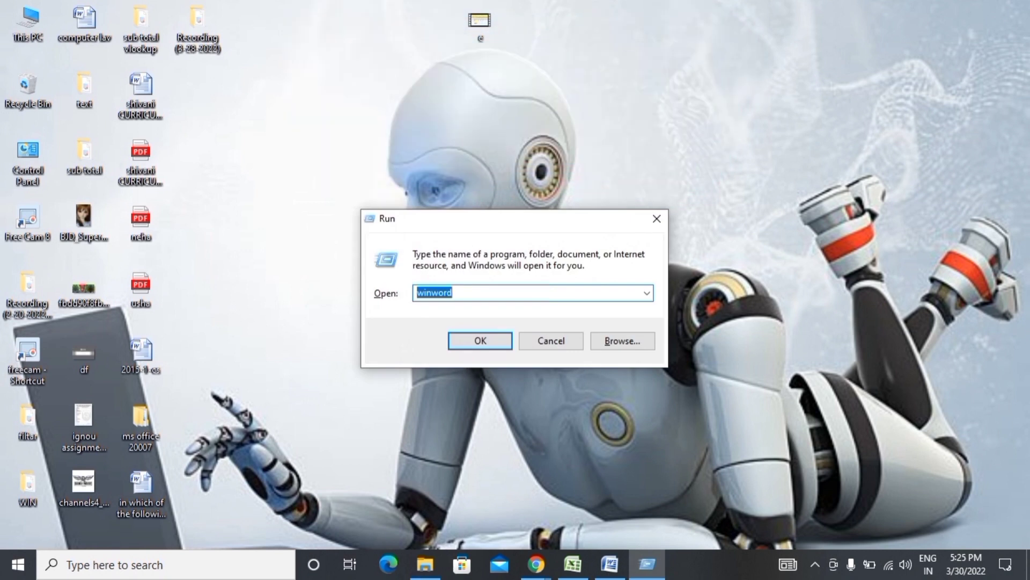
key(Return)
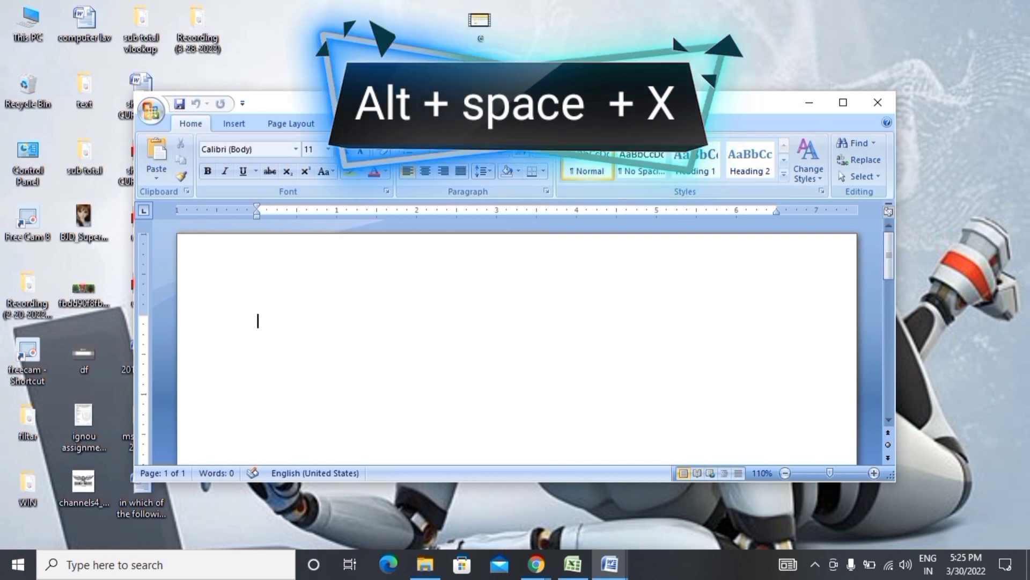
Step: Maximize the Word window to fill the screen using Alt+Space, X
key(alt+space)
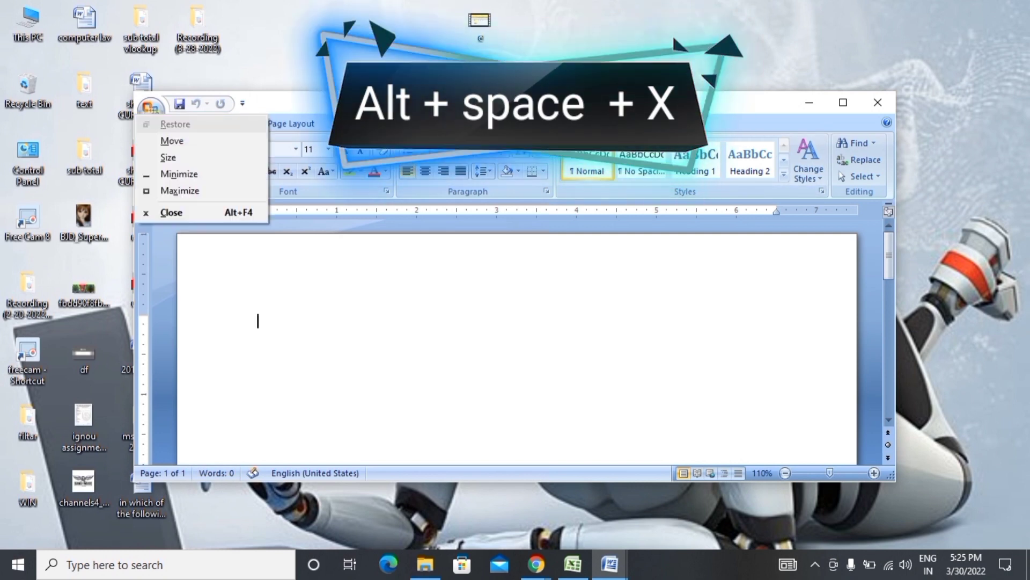
key(x)
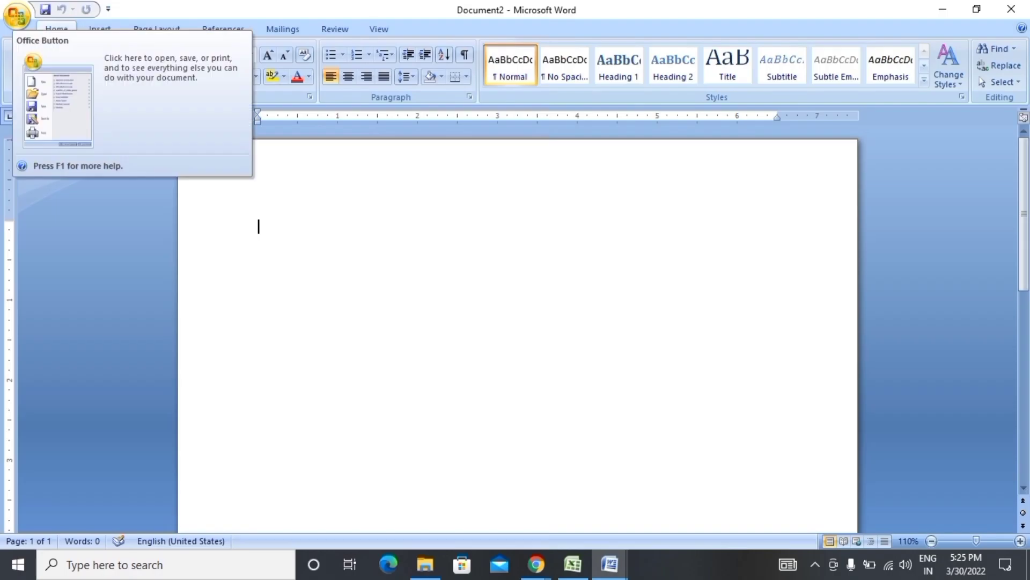
click(16, 16)
key(Down)
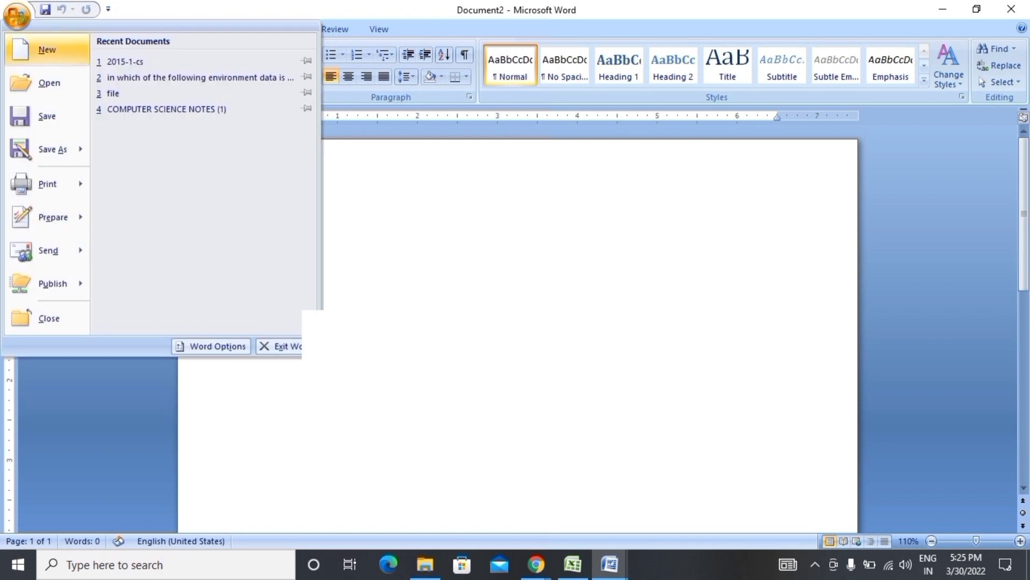
key(Down)
key(Down)
key(Down)
key(Down)
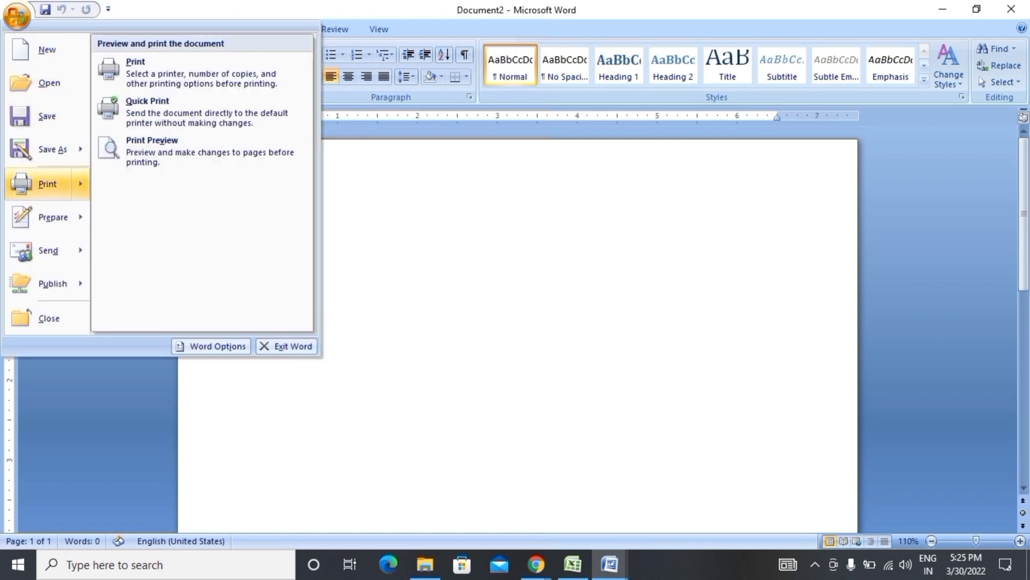
key(Down)
key(Up)
key(Up)
key(Down)
key(Down)
key(Down)
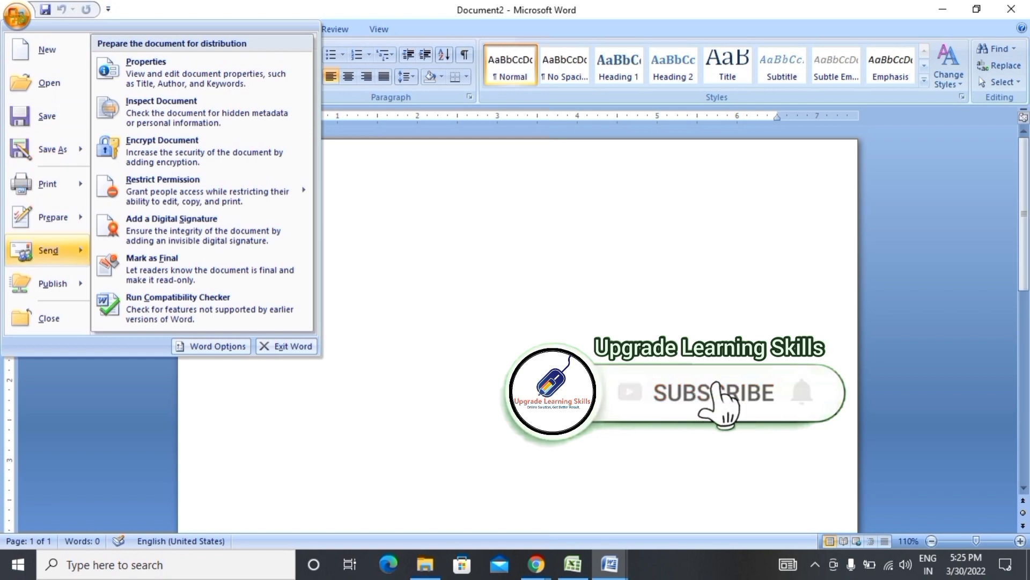
key(Down)
key(Down)
key(Up)
key(Up)
key(Up)
key(Escape)
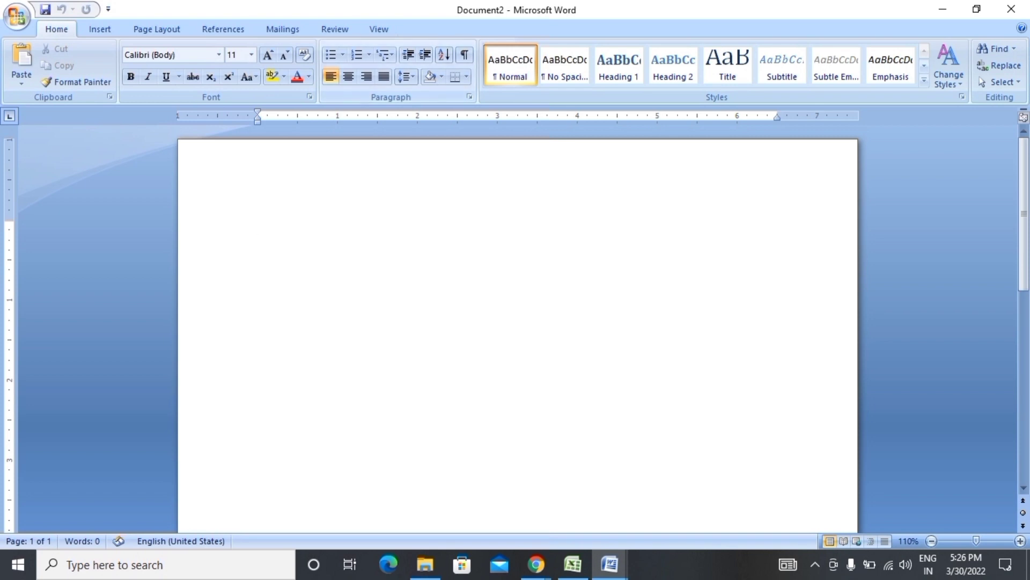
click(379, 29)
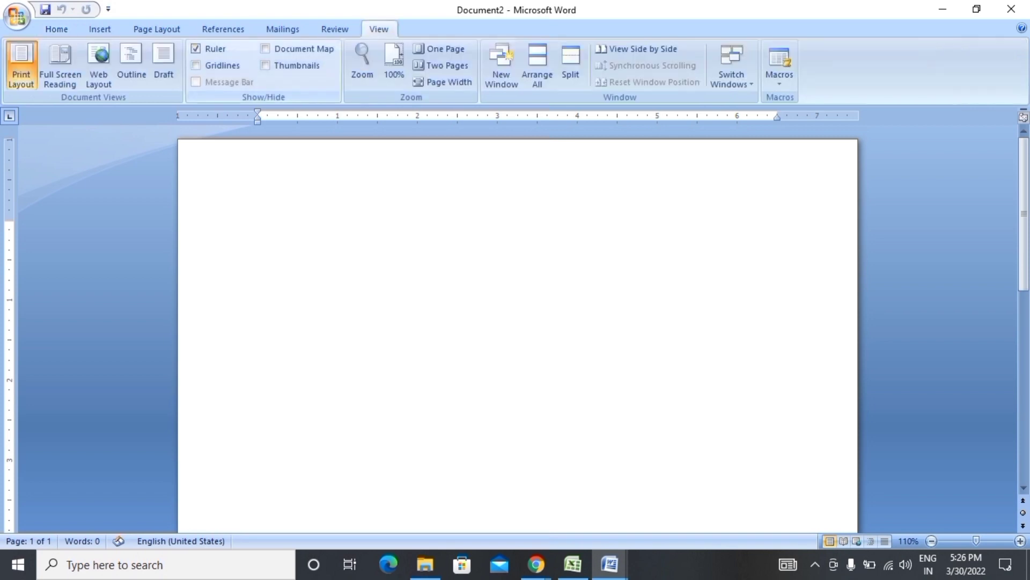
click(196, 48)
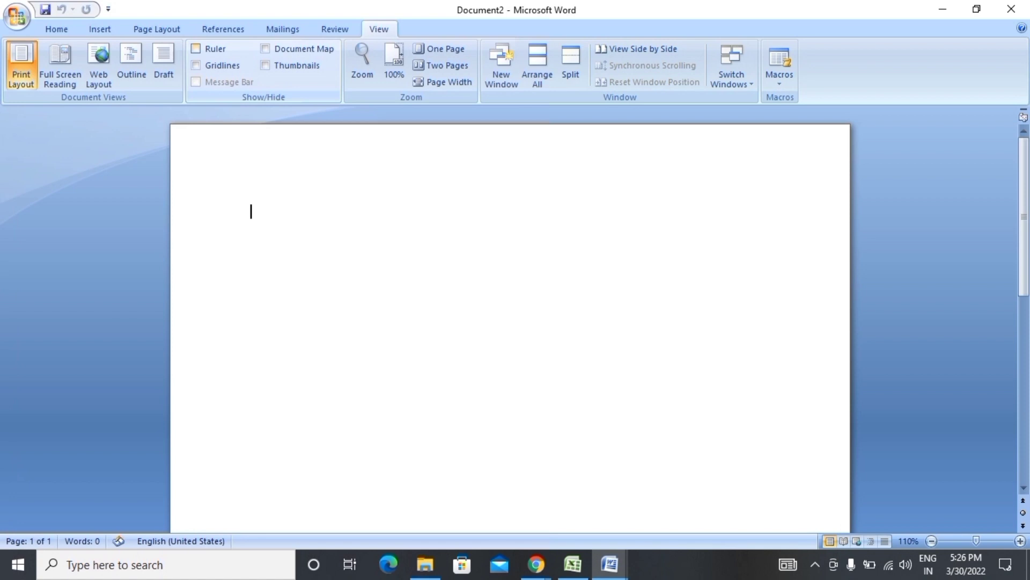
click(196, 48)
click(56, 29)
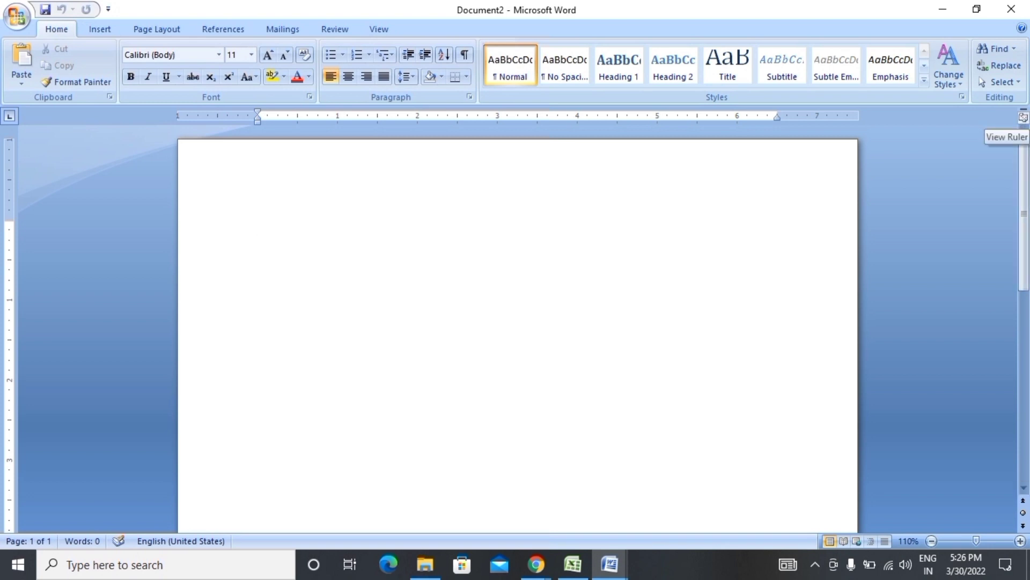
click(1024, 117)
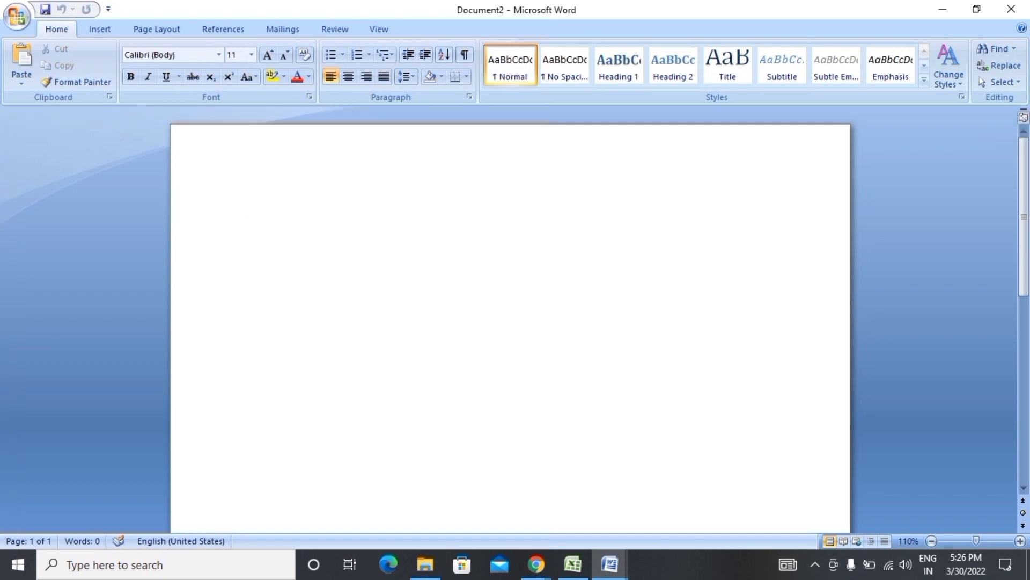
click(1024, 117)
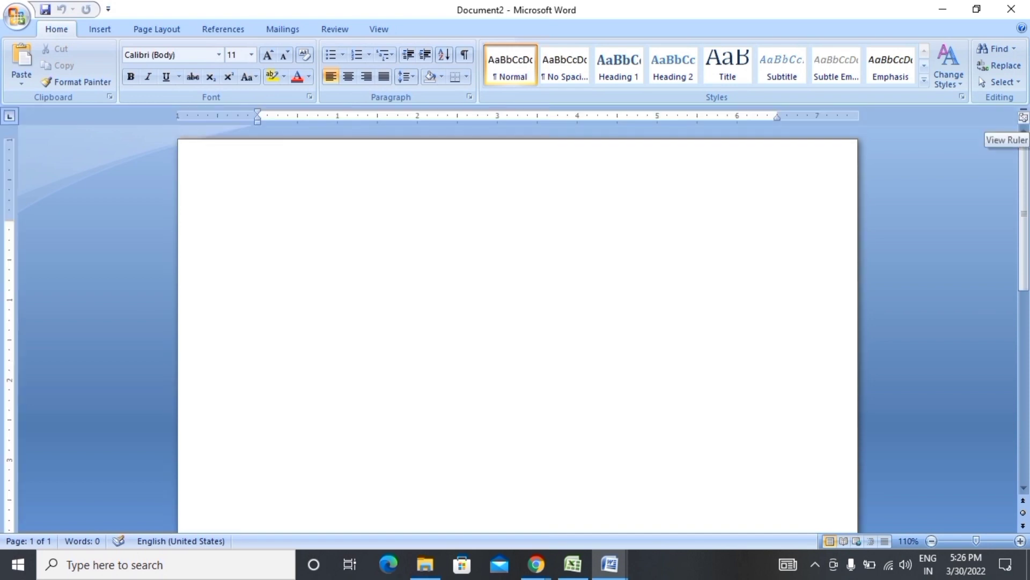
mouse_move(1023, 214)
mouse_down()
mouse_move(1023, 403)
mouse_move(1024, 213)
mouse_up()
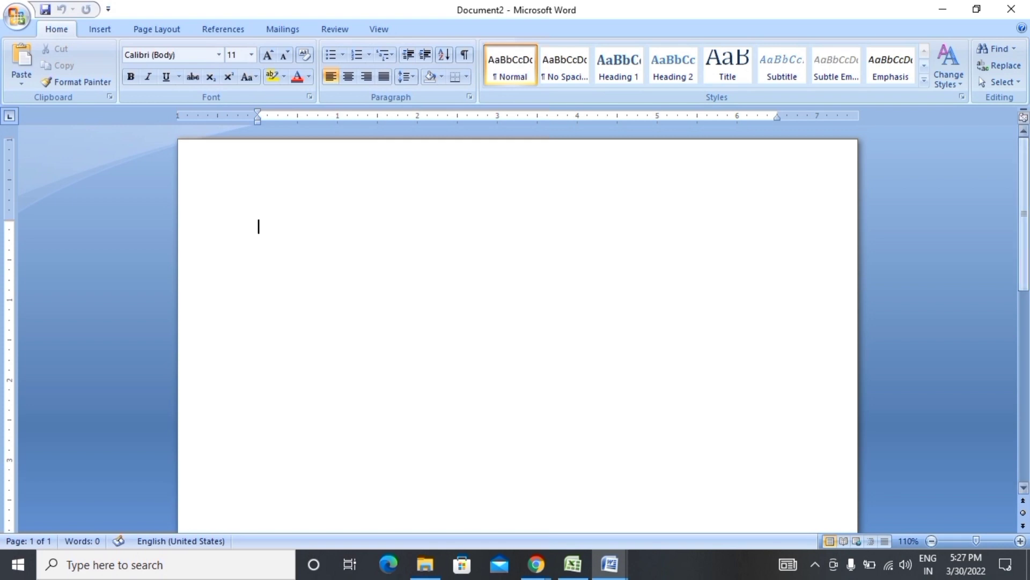
scroll(518, 322, down, 1)
scroll(518, 322, up, 1)
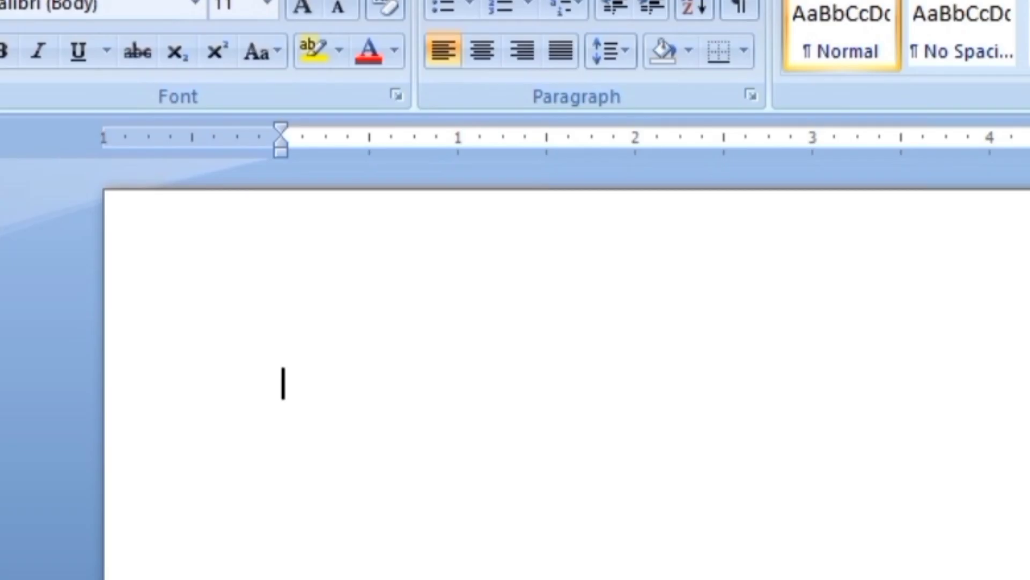
Step: Generate three sample paragraphs with =rand(), then split and rejoin the first one after 'On the Insert tab,'
text(=)
text(ra)
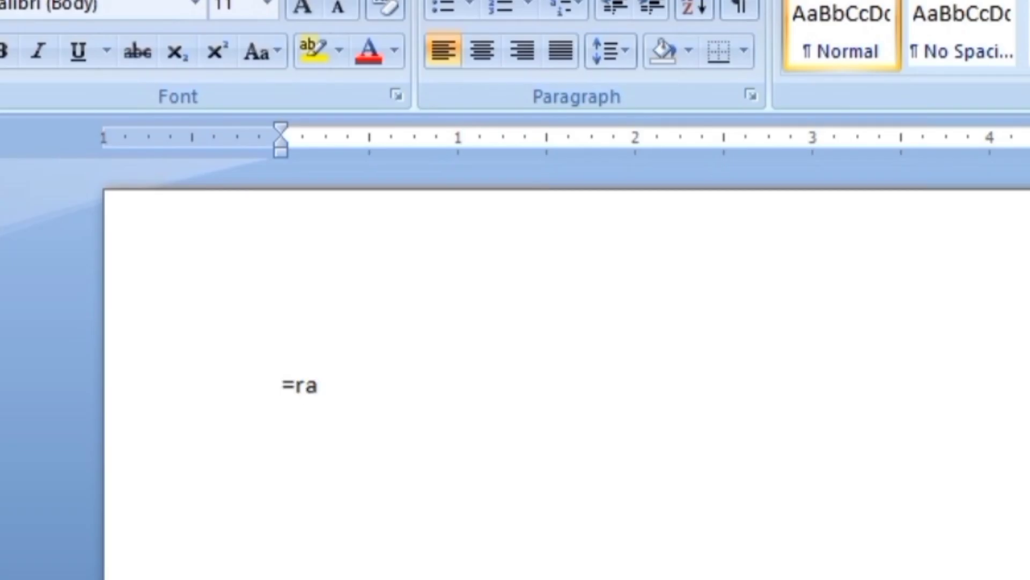
text(nd)
text(()
text())
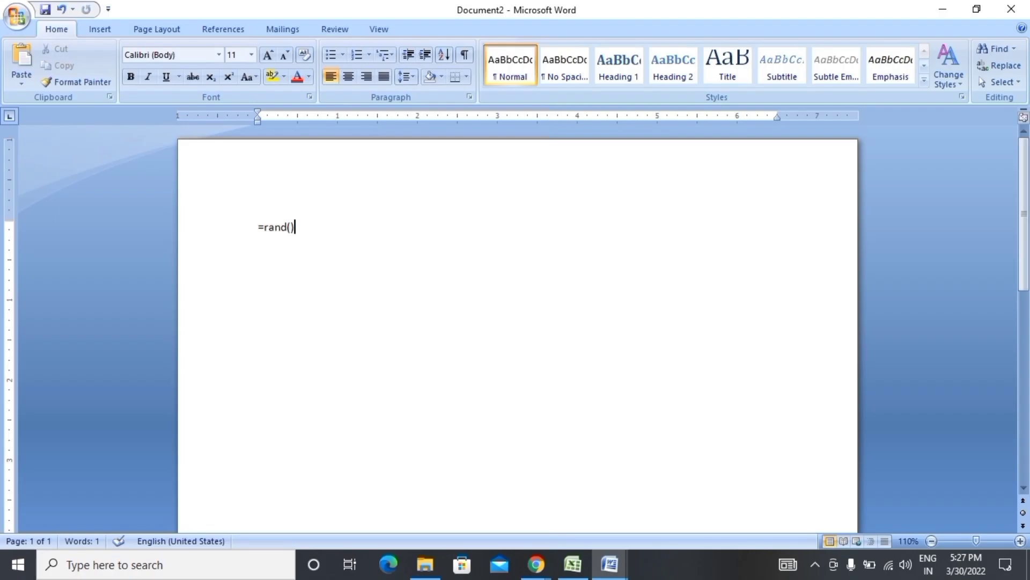
key(Return)
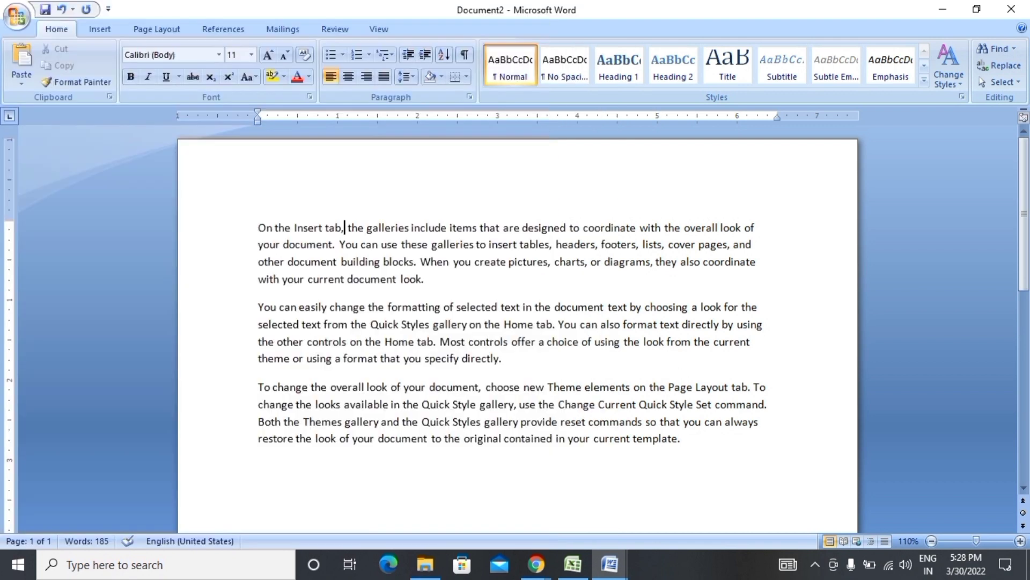
key(Return)
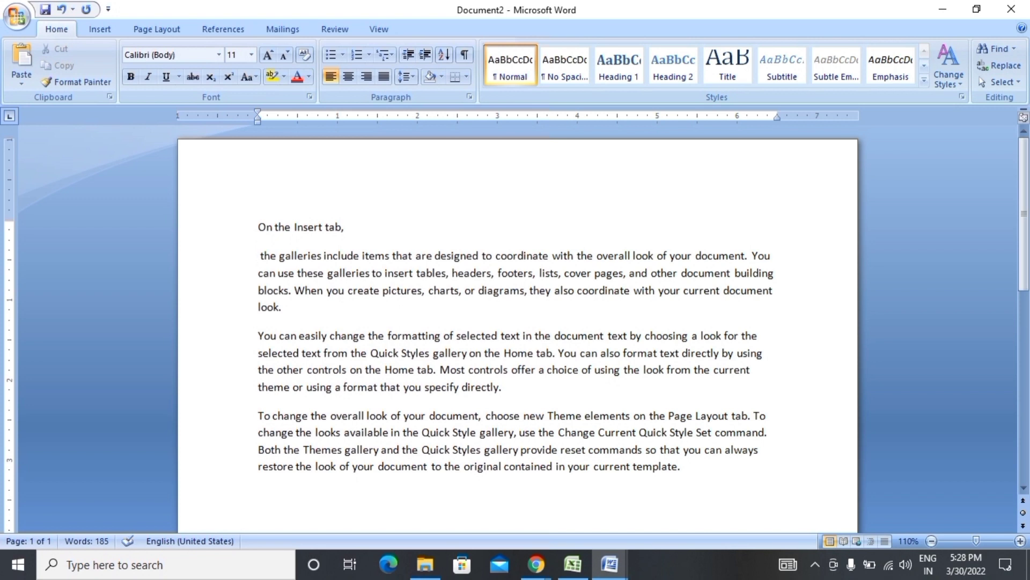
key(BackSpace)
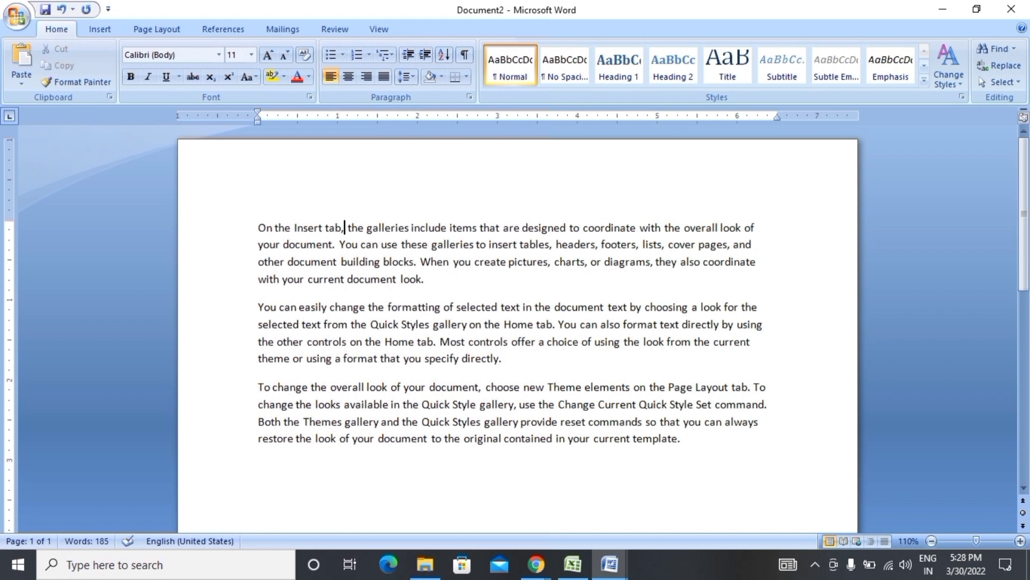
Step: Undo the sample text back to the bare =rand() line
key(ctrl+z)
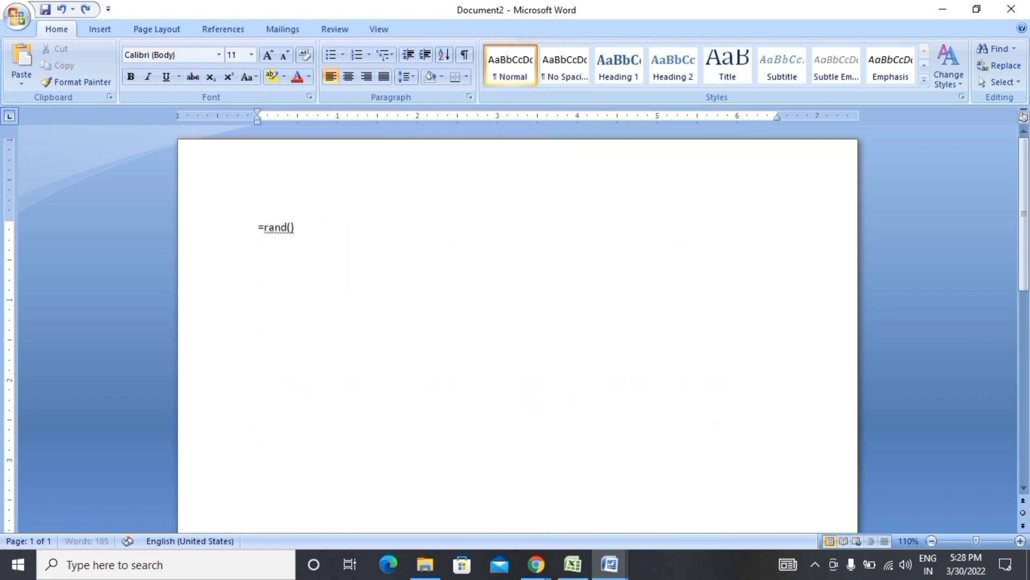
key(ctrl+a)
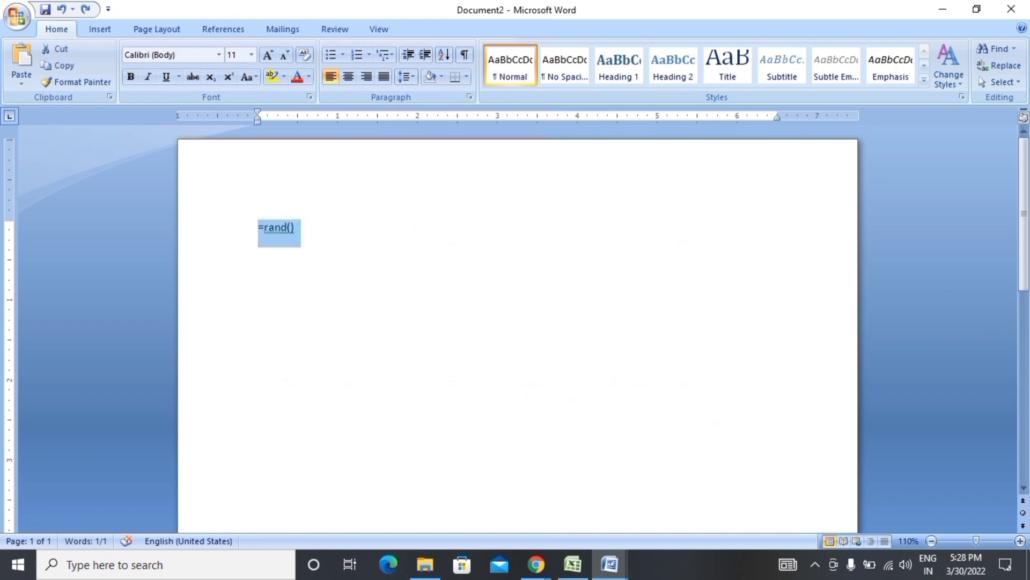
ctrl+scroll(516, 333, up, 1)
ctrl+scroll(515, 332, up, 3)
click(166, 299)
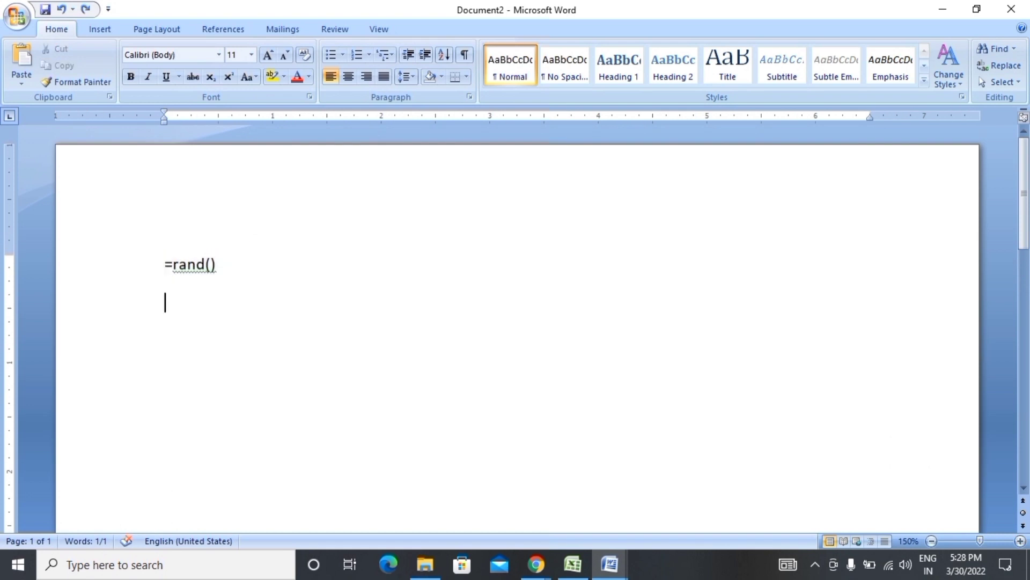
click(215, 264)
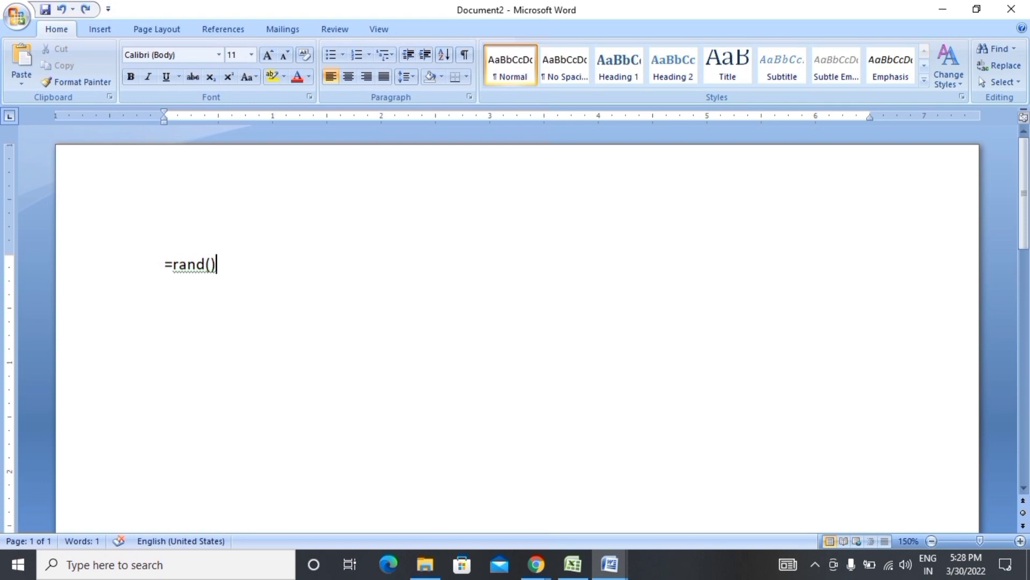
Step: Change the formula to =rand(1) and expand it into one sample paragraph
key(Return)
key(Left)
key(Left)
text(1)
click(225, 264)
key(Return)
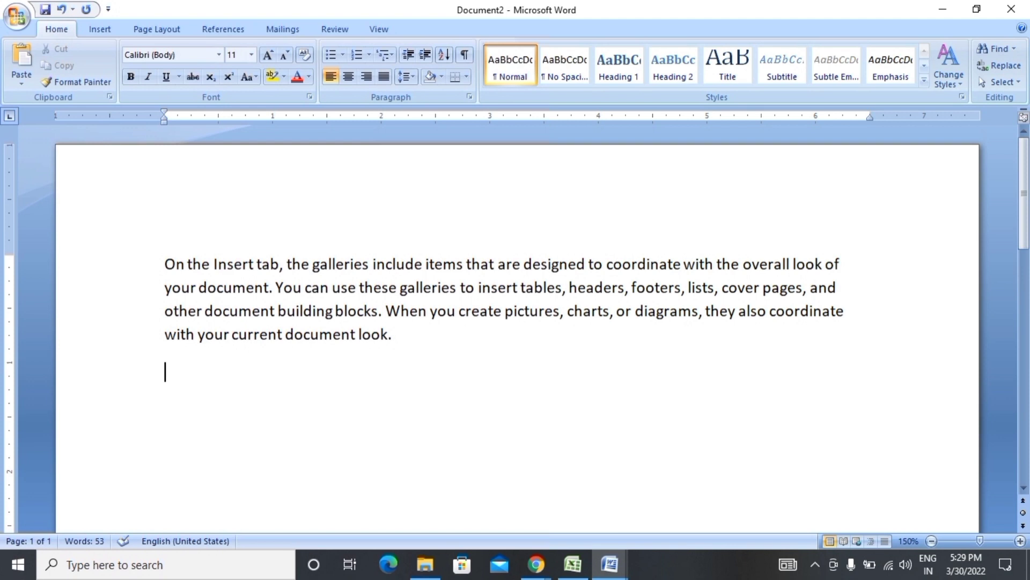
Step: Select the whole sample paragraph and delete it, leaving the page empty
scroll(516, 333, down, 3)
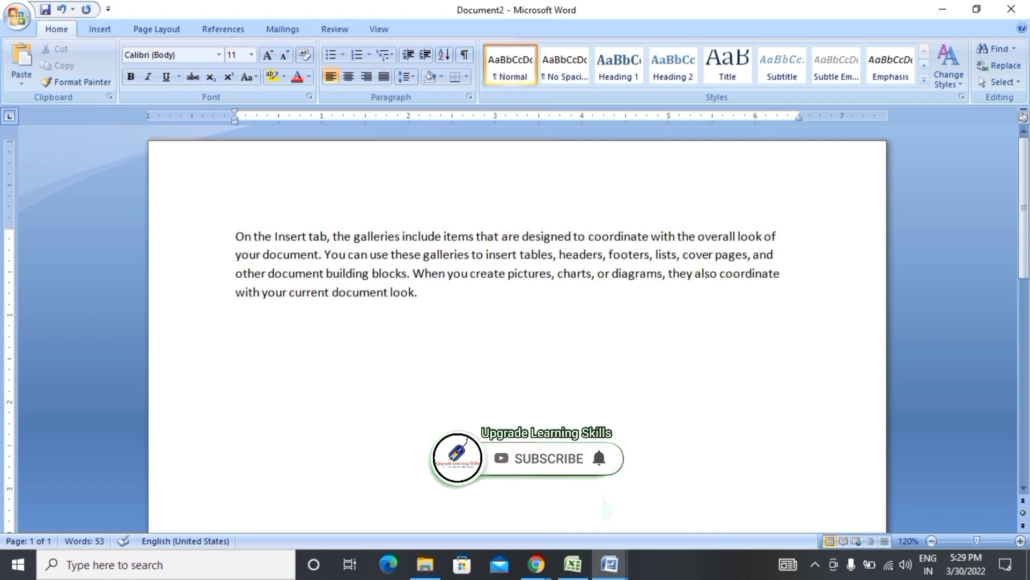
click(236, 236)
triple_click(422, 295)
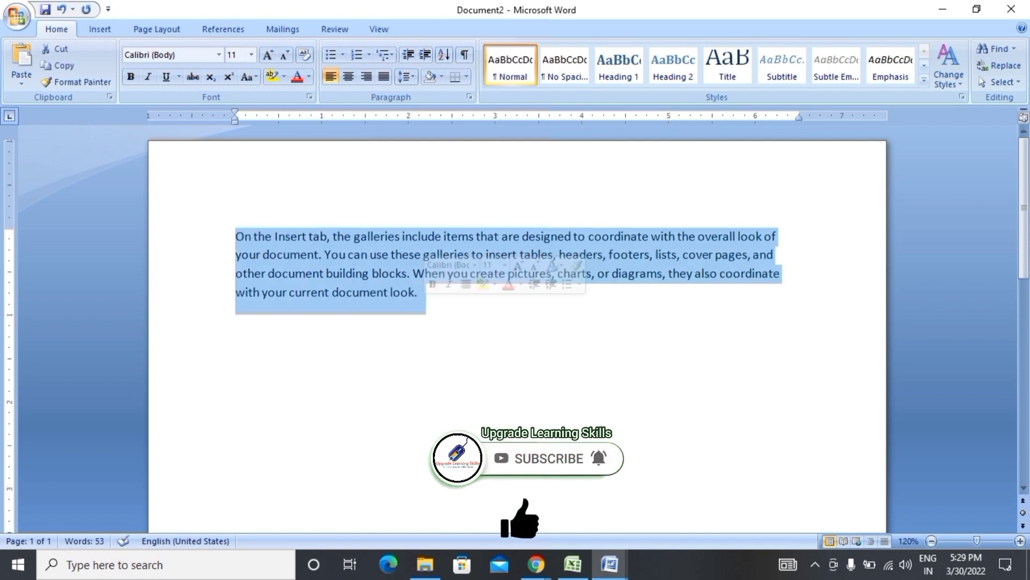
key(Delete)
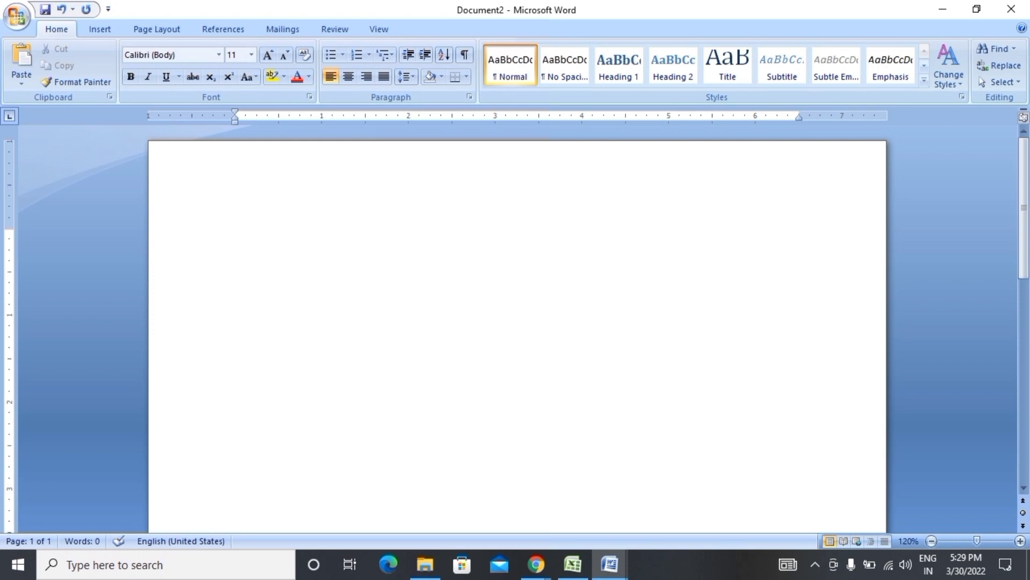
Step: Type the heading 'Winword' and centre it on the page
text(win)
text(ro)
key(BackSpace)
key(BackSpace)
text(wo)
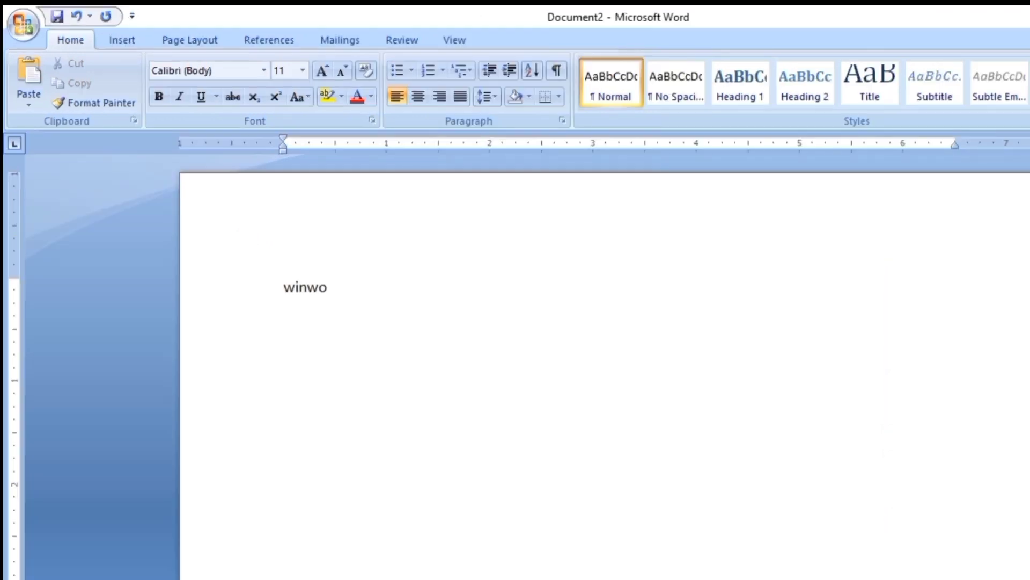
text(rd)
key(Return)
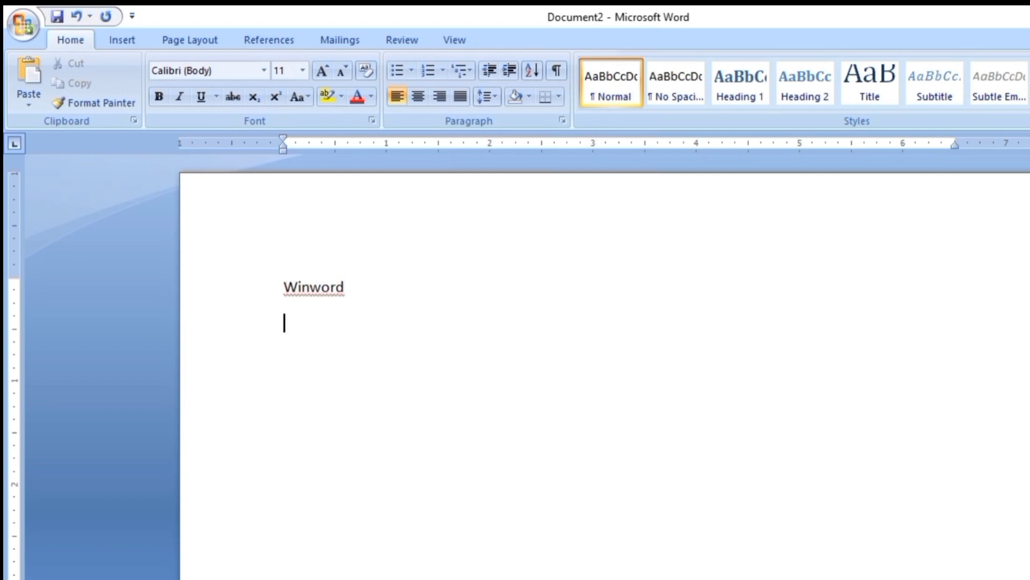
key(ctrl+a)
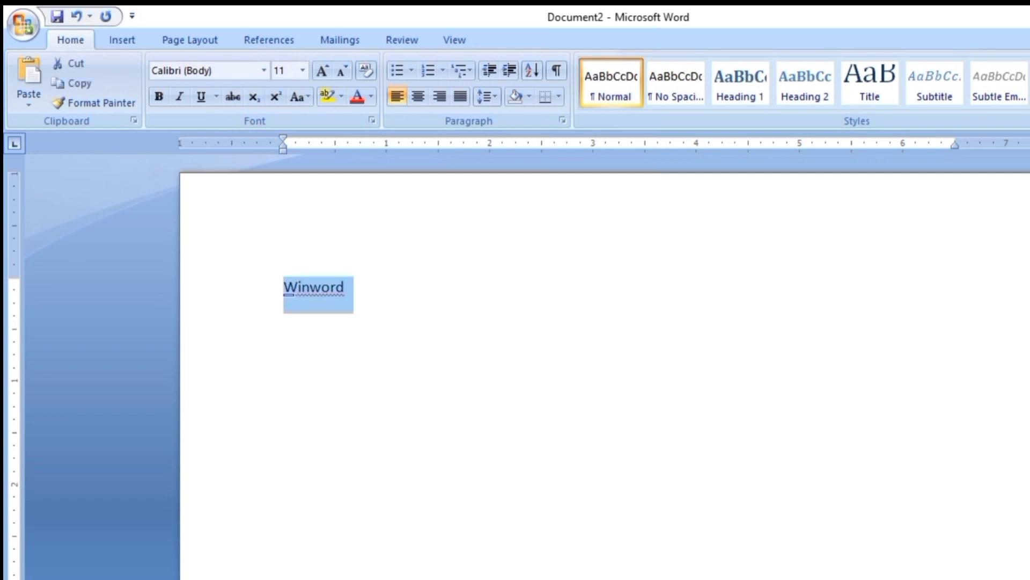
key(ctrl+e)
key(ctrl+l)
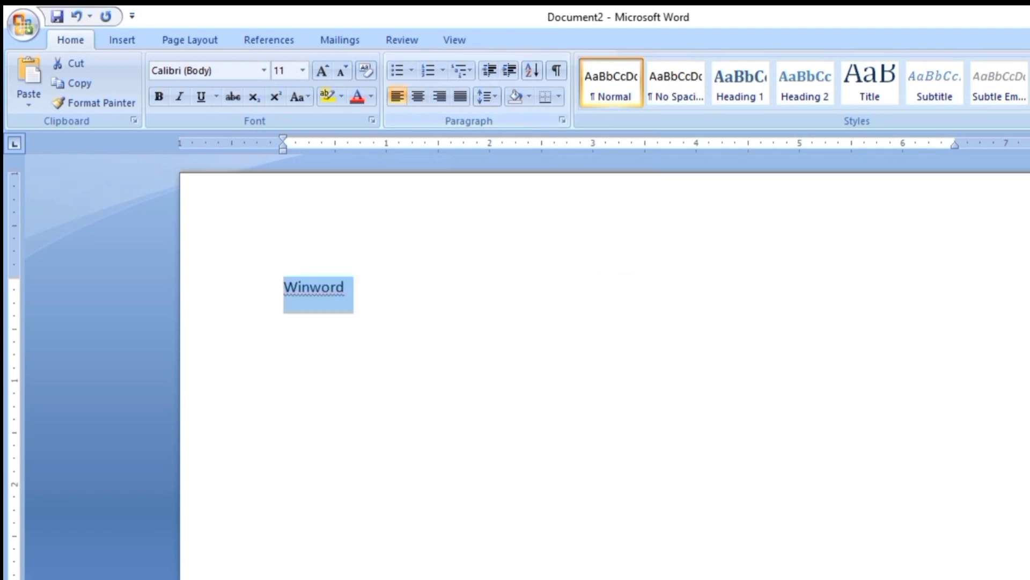
key(ctrl+e)
Step: Paste the copied paragraph about MS Word below the heading
click(285, 324)
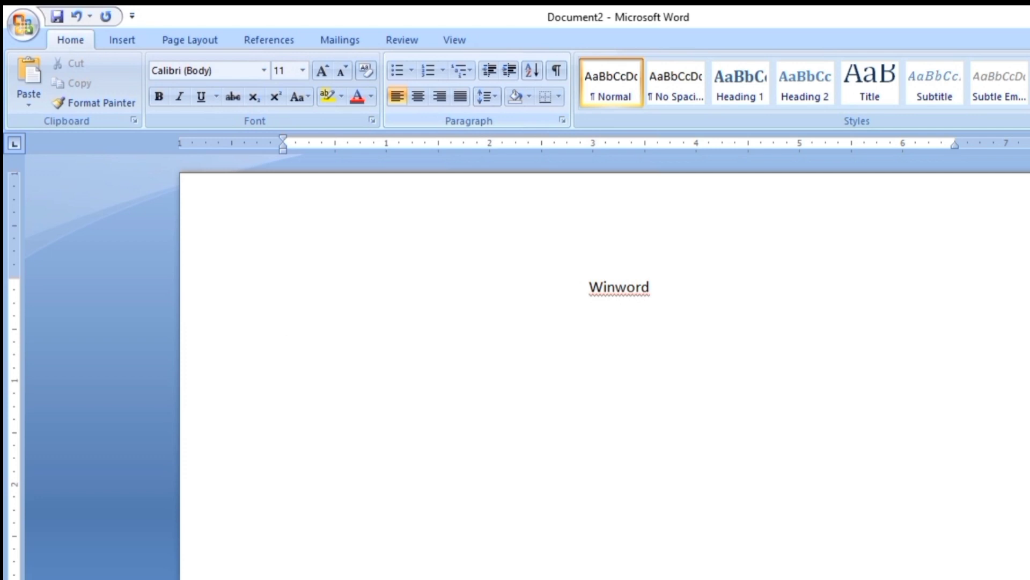
key(ctrl+z)
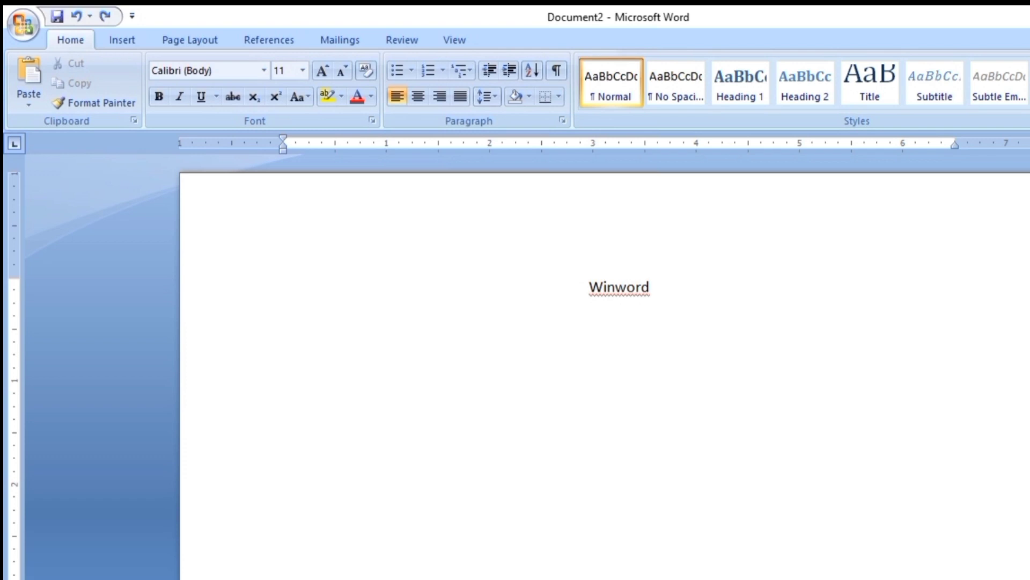
text(Ms word (winword) ms word is a word processing application software. It is a software which helps in writing letters, reports, documents, Resume, booklet etc. and designing them beautifully with the help of graphics, animations, pictures, tables etc. you have already learnt about ms word. Have a look at the ms word 2010 screen. Let us learn more about it.)
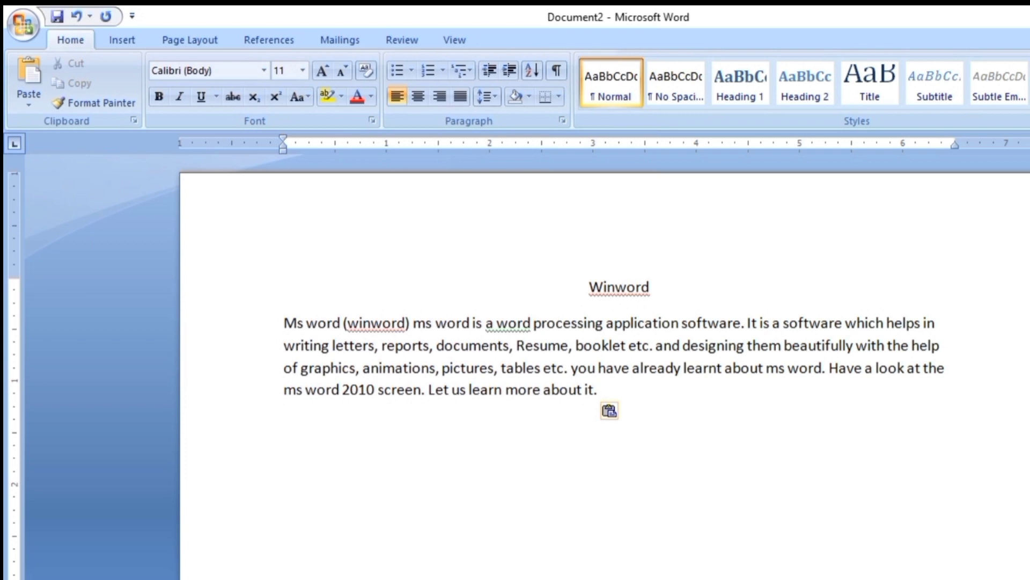
double_click(619, 287)
click(589, 288)
Step: Prefix the heading with 'Ms word.' so it reads 'Ms word.Winword'
key(Escape)
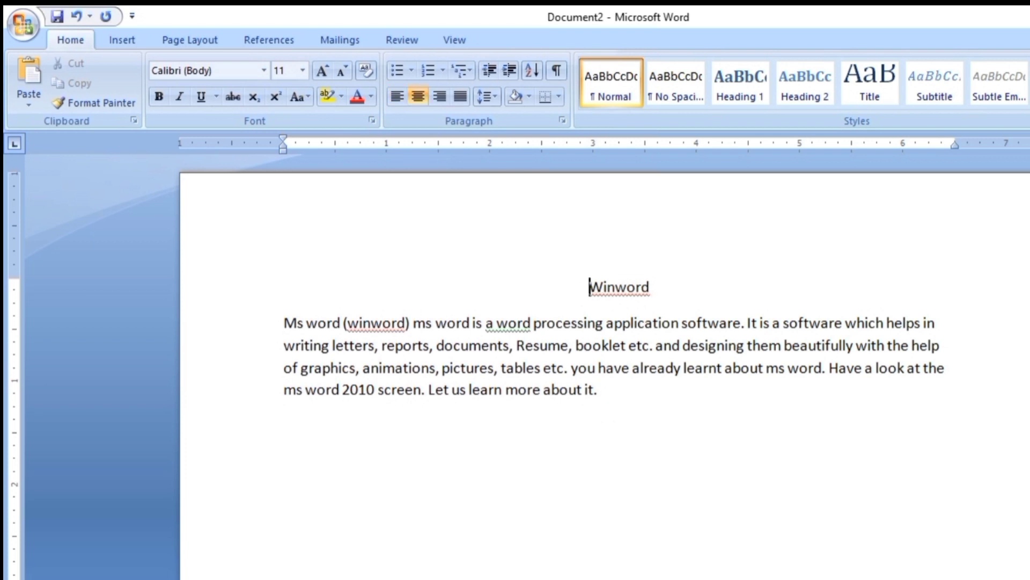
text(.)
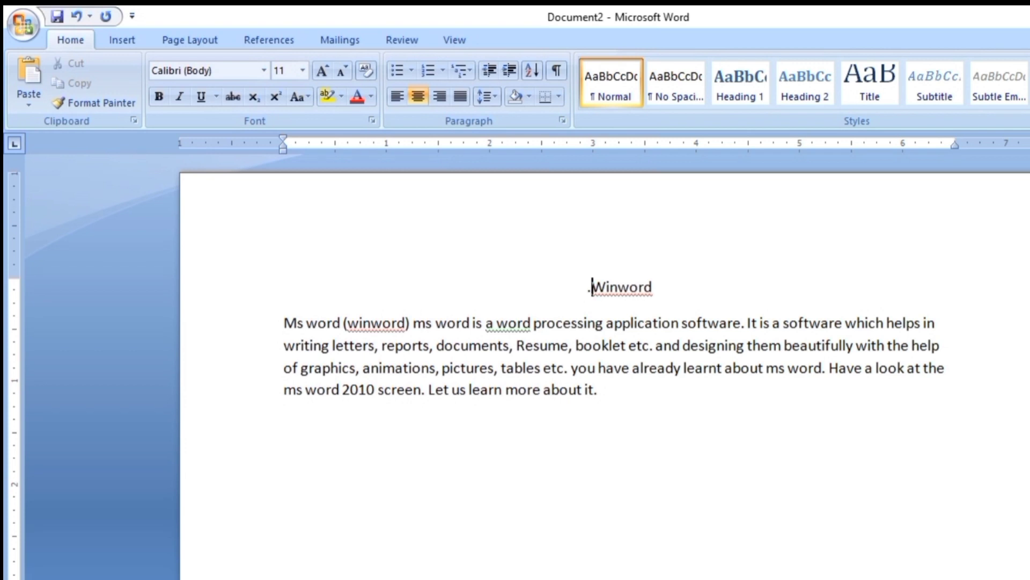
key(Left)
text(Ms )
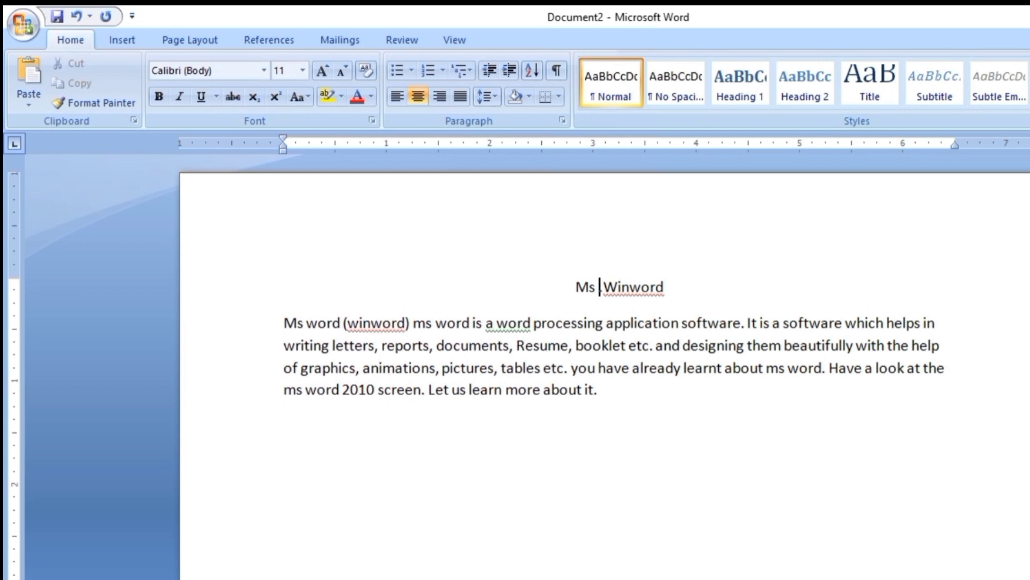
text(wor)
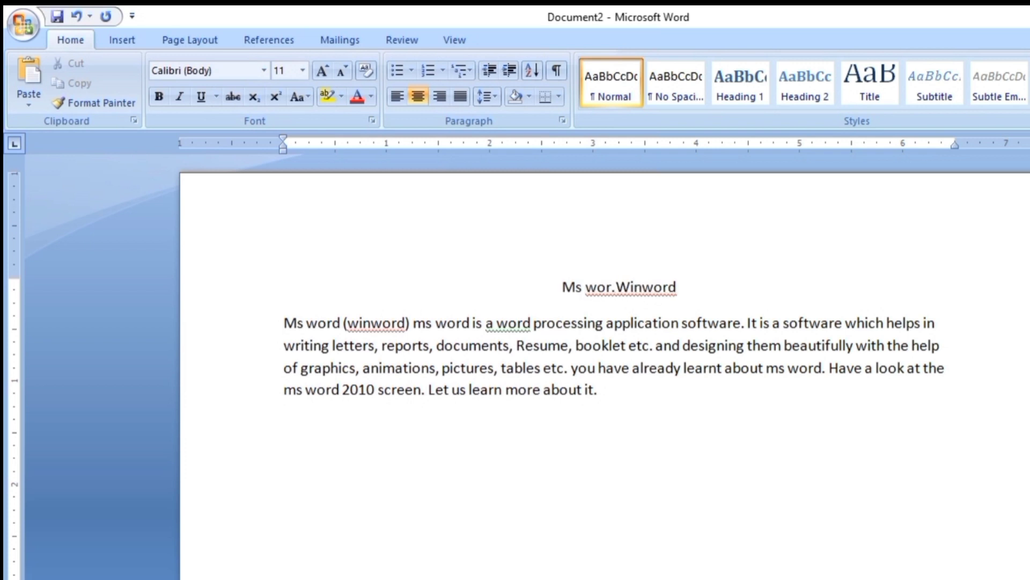
text(d)
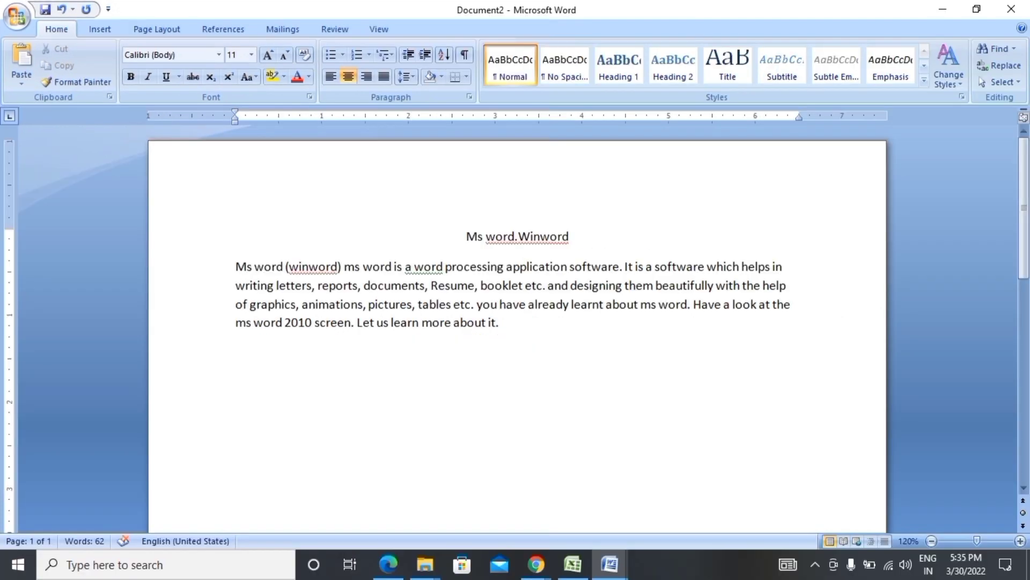
Step: Add the lines 'Home' and 'Clipboard' on the empty lines after the paragraph
click(236, 353)
text(Home)
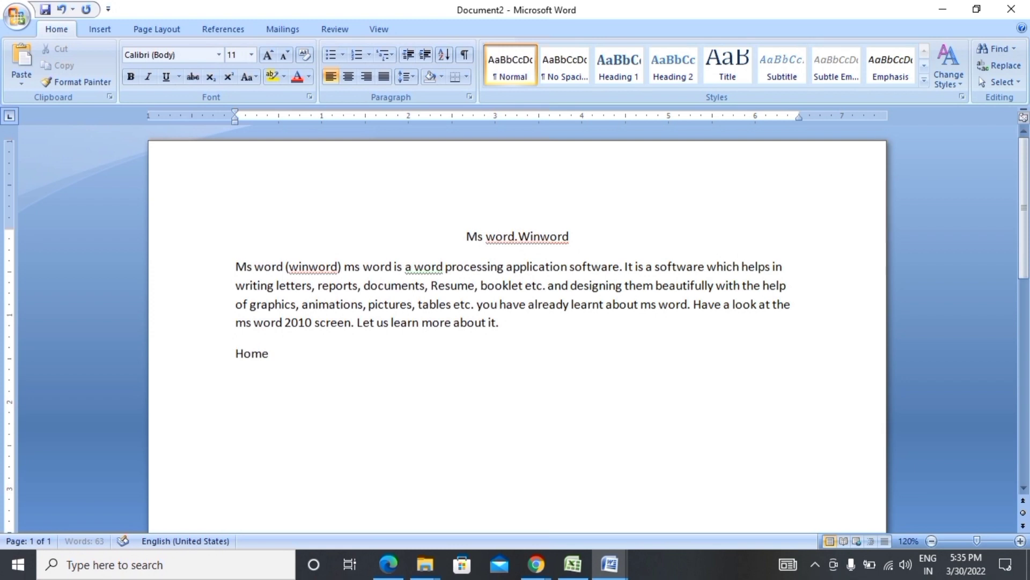
key(Return)
text(cli)
text(pbo)
text(a)
text(rd)
key(Return)
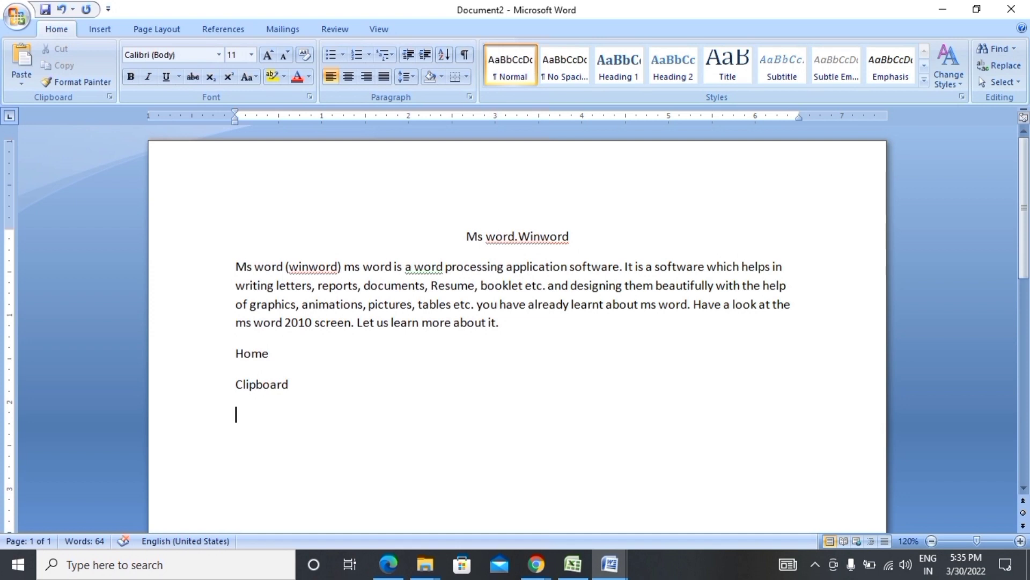
key(BackSpace)
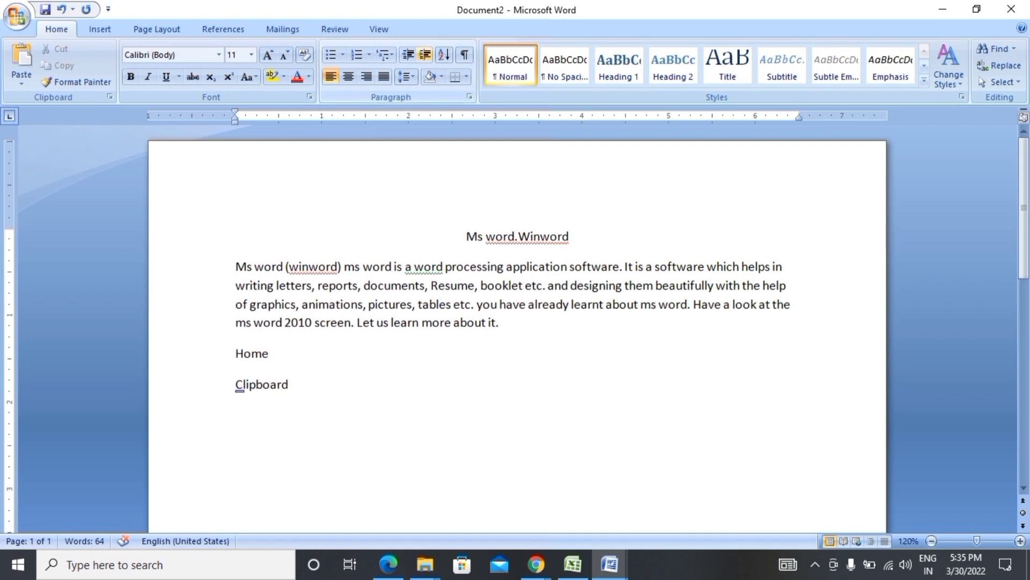
Step: Indent Clipboard and add a further-indented 'Cut' line beneath it
click(425, 54)
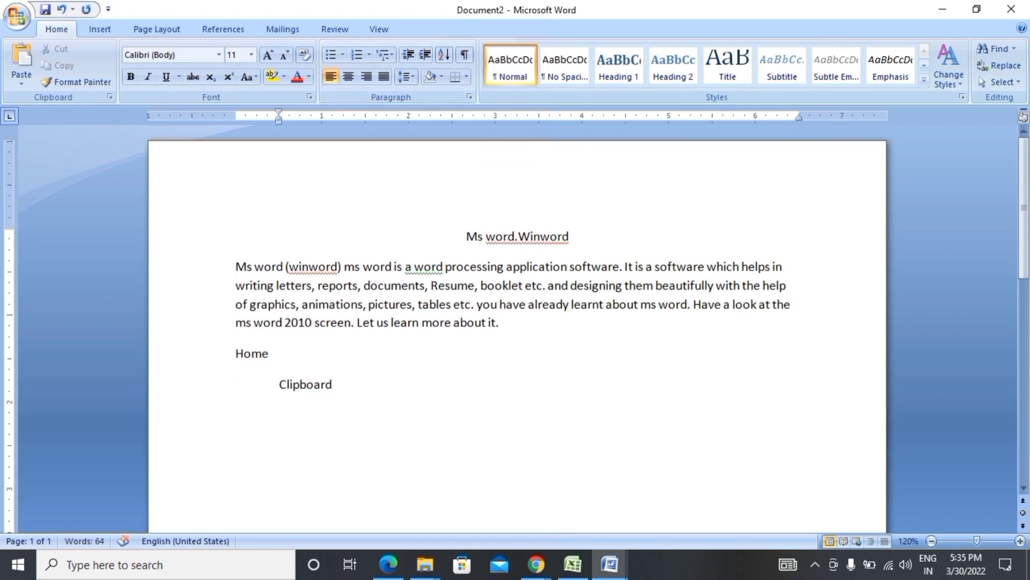
key(Return)
click(425, 54)
text(C)
text(ur)
key(BackSpace)
text(t)
key(Return)
Step: Add indented 'Copy' and 'Paste' lines below Cut
text(co)
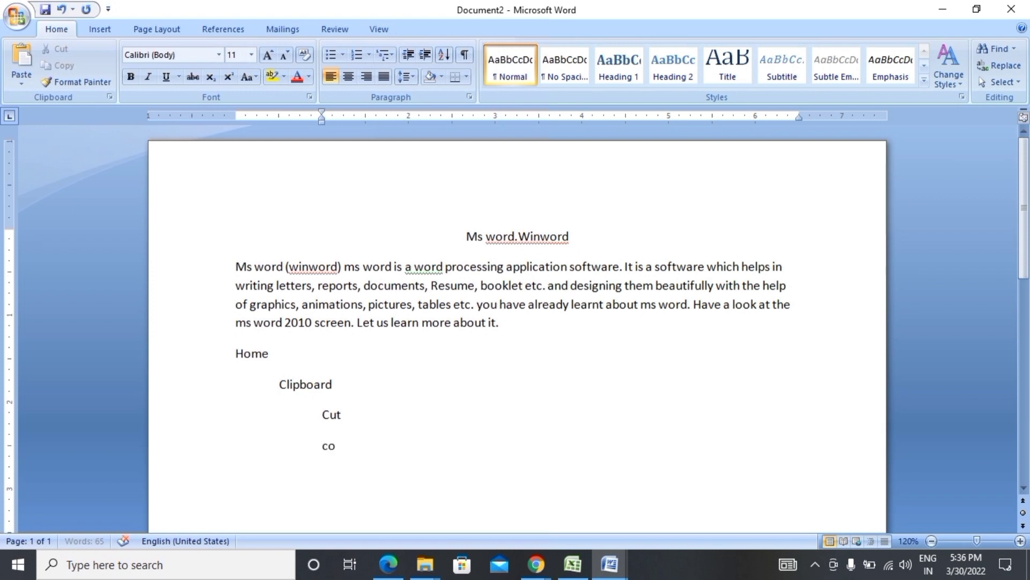
text(yp)
key(BackSpace)
key(BackSpace)
text(py)
key(Return)
text(pas)
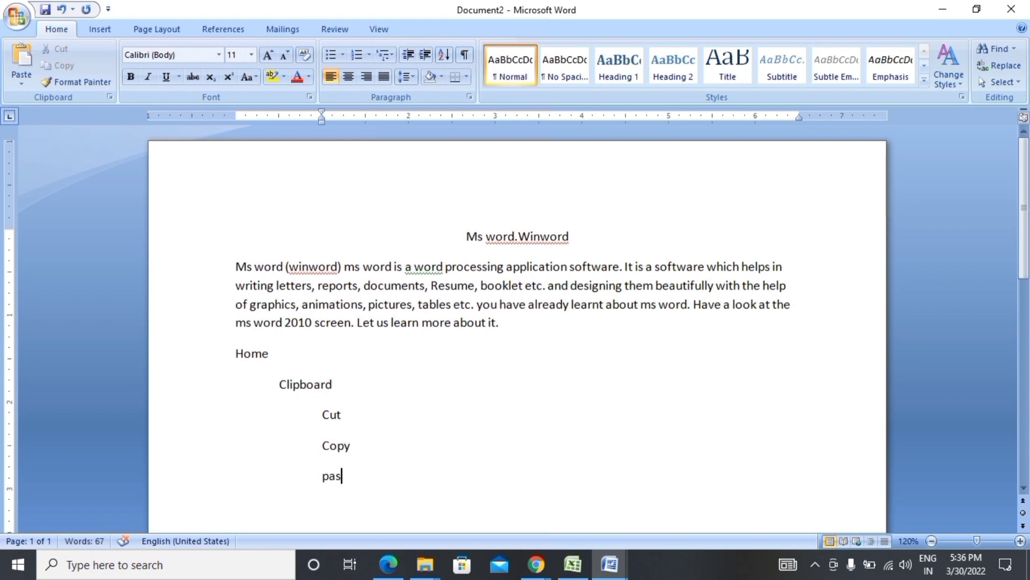
text(te)
key(Return)
Step: Touch up the Cut and Copy lines, trimming Cut back to 'Cu'
click(341, 414)
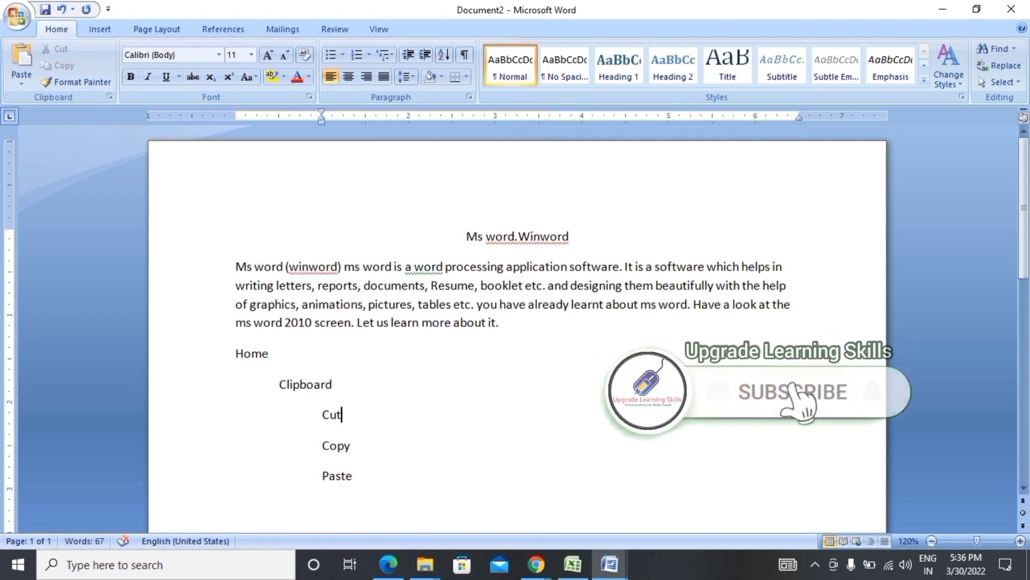
text(=)
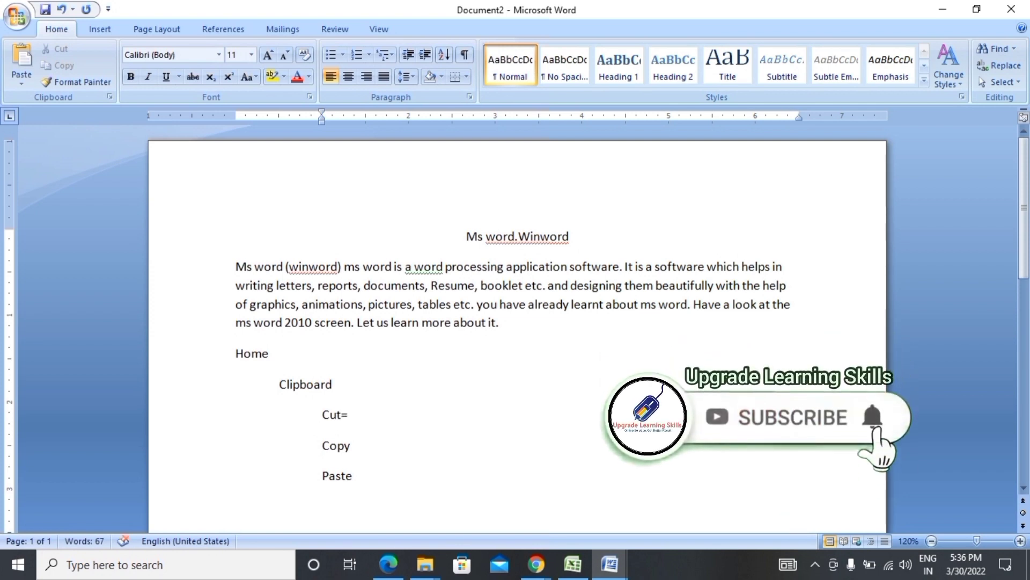
text(>)
key(Down)
key(Down)
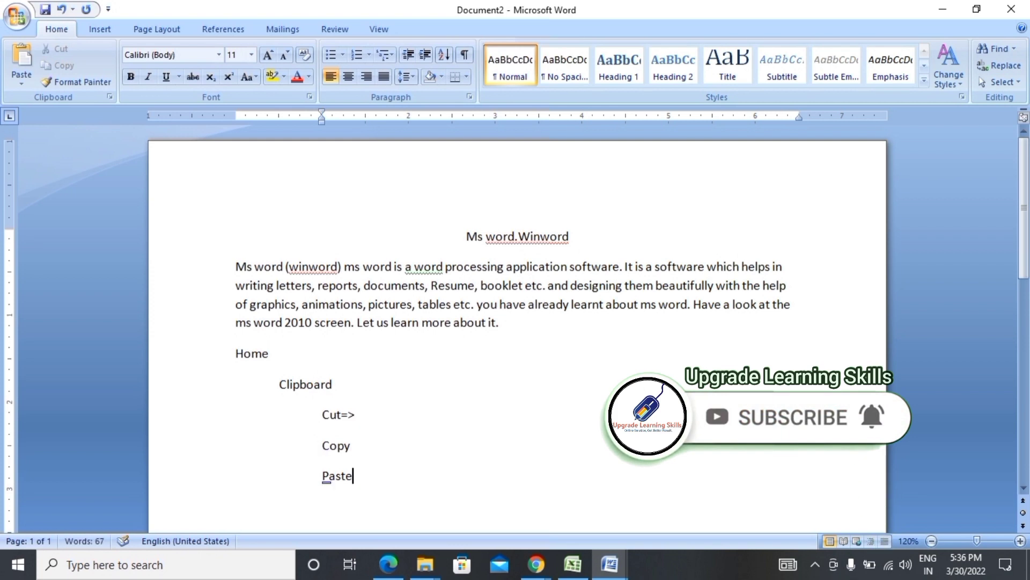
key(Up)
key(BackSpace)
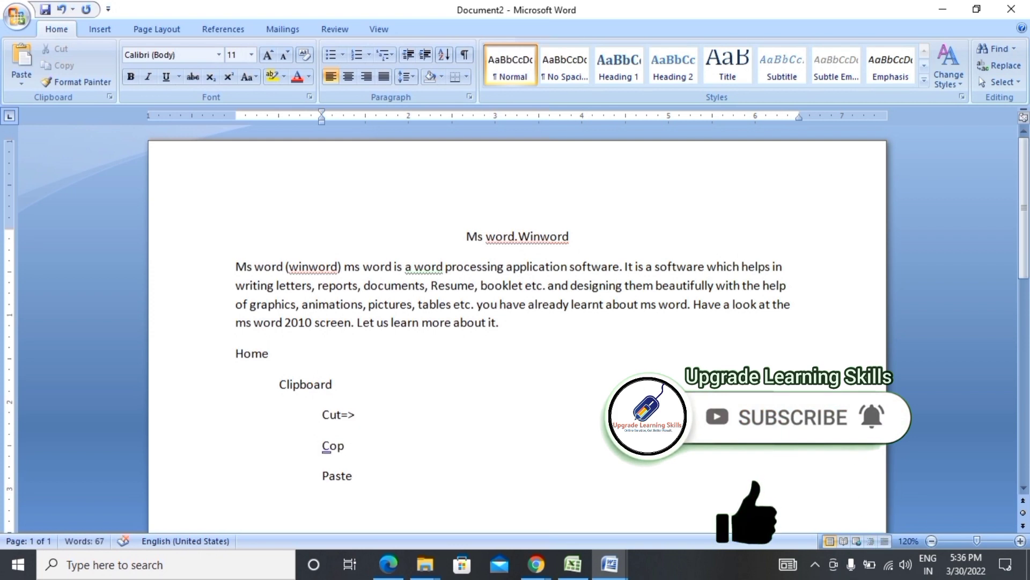
text(y)
key(Up)
key(Right)
key(BackSpace)
key(BackSpace)
key(BackSpace)
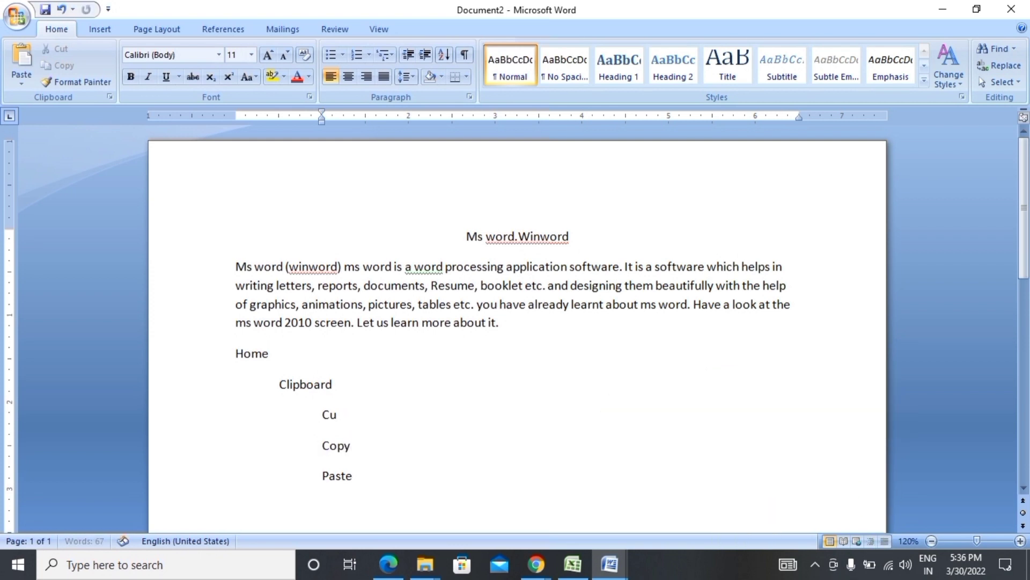
Step: Append ':-' to Cut, Copy and Paste, and add a 'Format painter :-' line below
text(t )
text(-)
key(BackSpace)
text(:-)
click(351, 446)
text(:-)
text( :-)
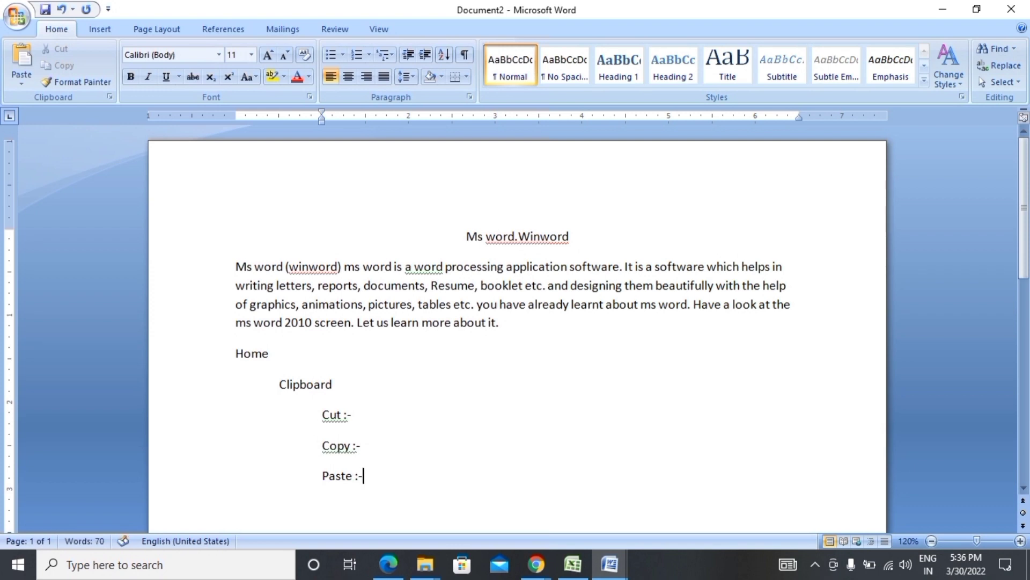
key(Return)
text(fo)
text(rma)
text(t )
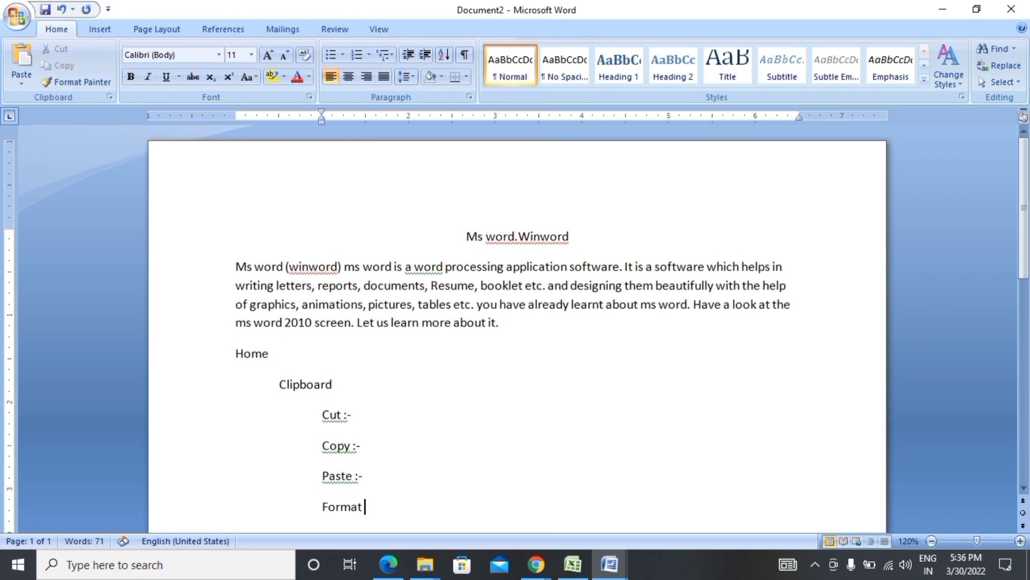
text(pai)
text(nter)
text( :)
text(-)
key(Return)
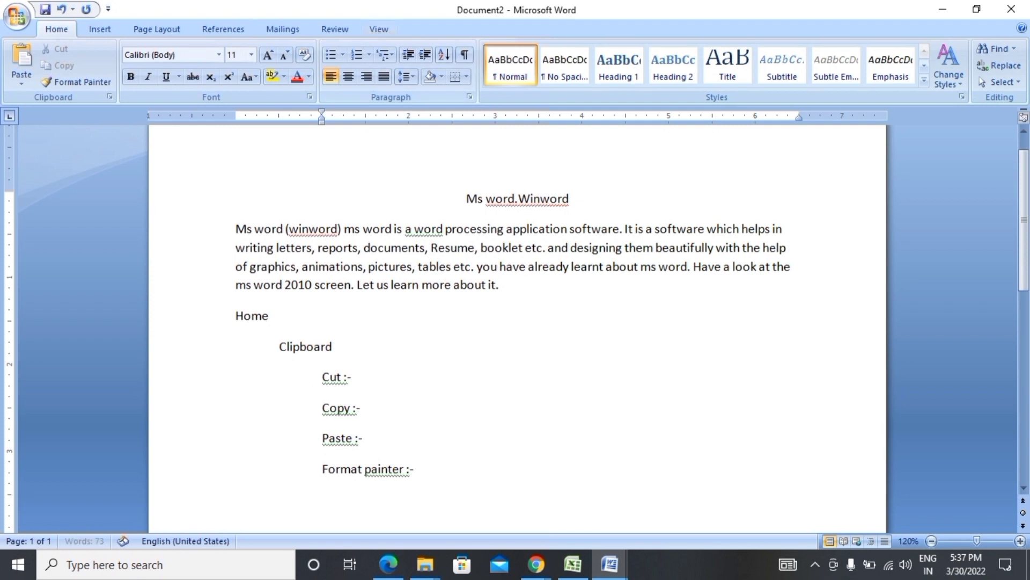
Step: Add an outer-level 'Font' line with an indented line below, then switch to basic course.pdf
key(BackSpace)
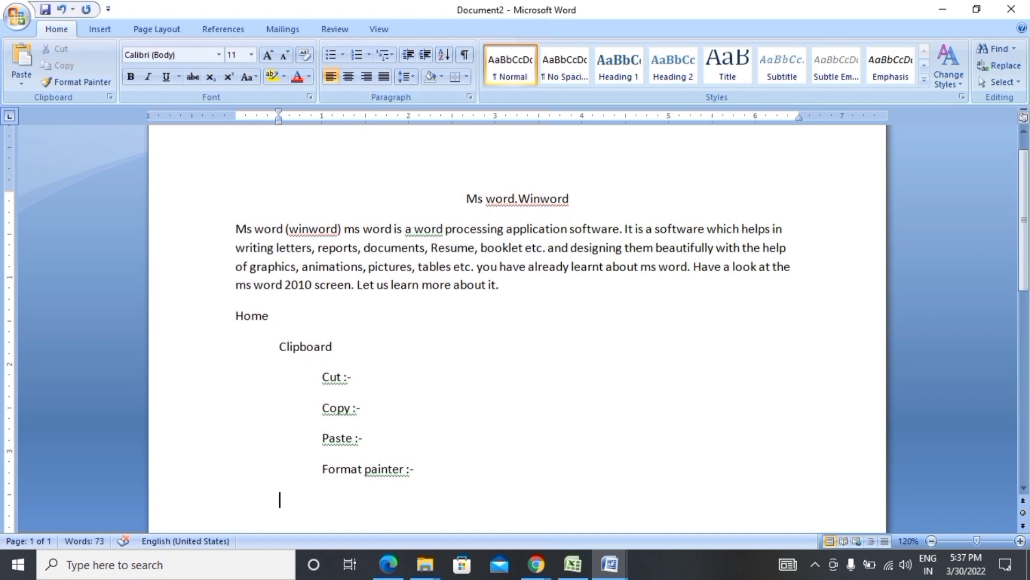
text(for)
text( my)
key(BackSpace)
key(BackSpace)
key(BackSpace)
key(BackSpace)
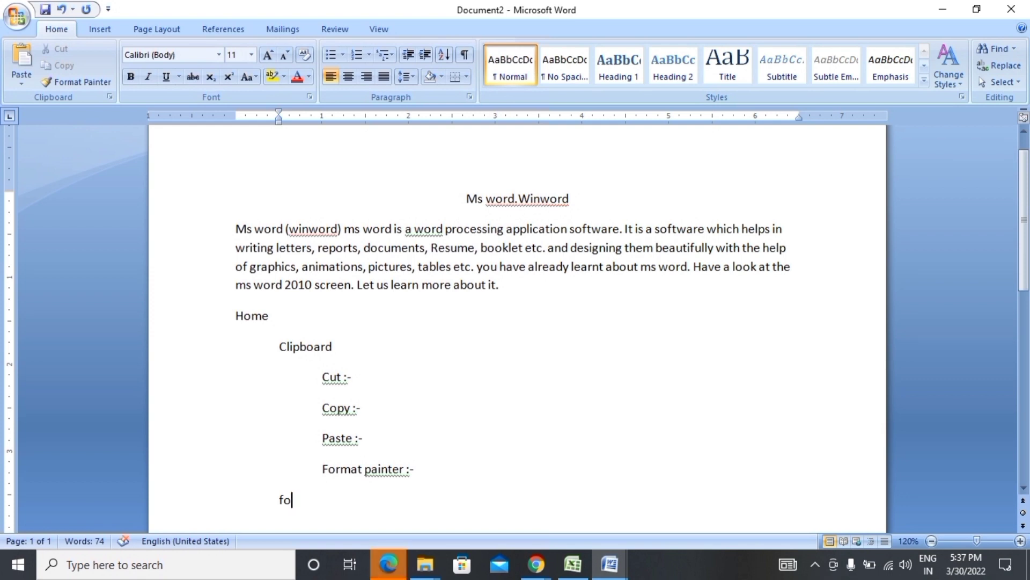
text(nt)
key(Return)
key(Tab)
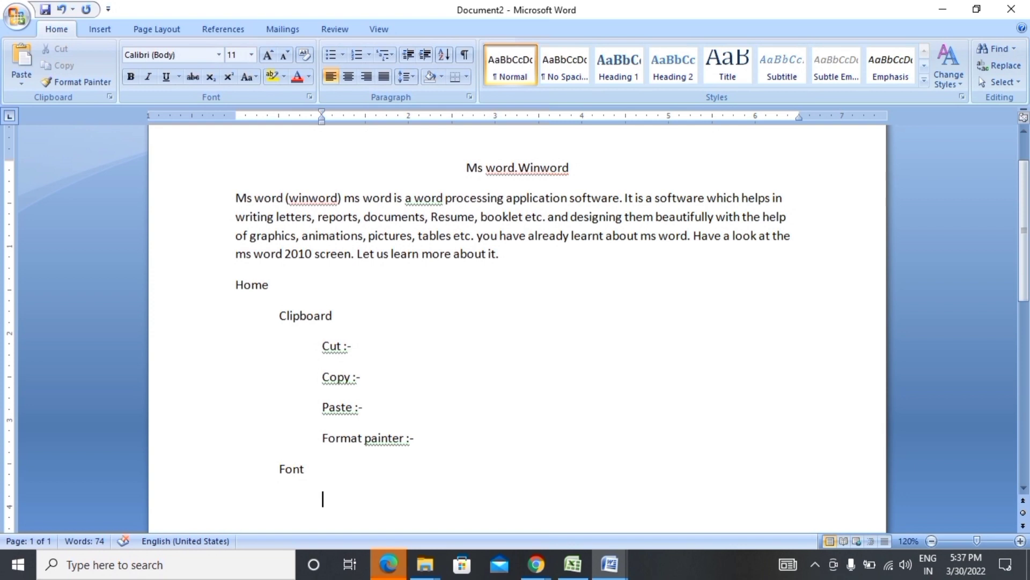
key(alt+Tab)
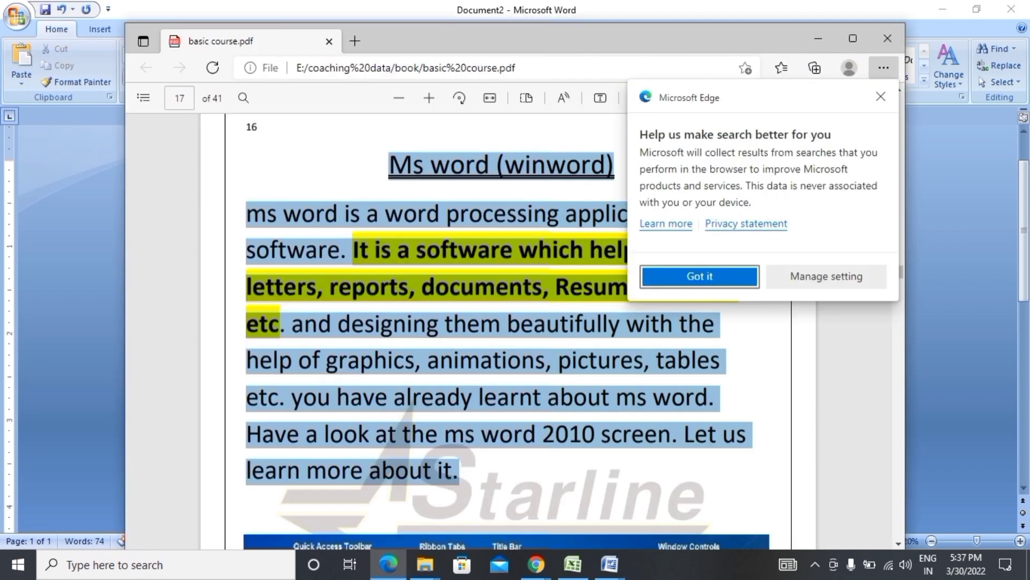
Step: Dismiss the Edge notice, maximize the PDF viewer, and select the title and introductory paragraph
click(880, 96)
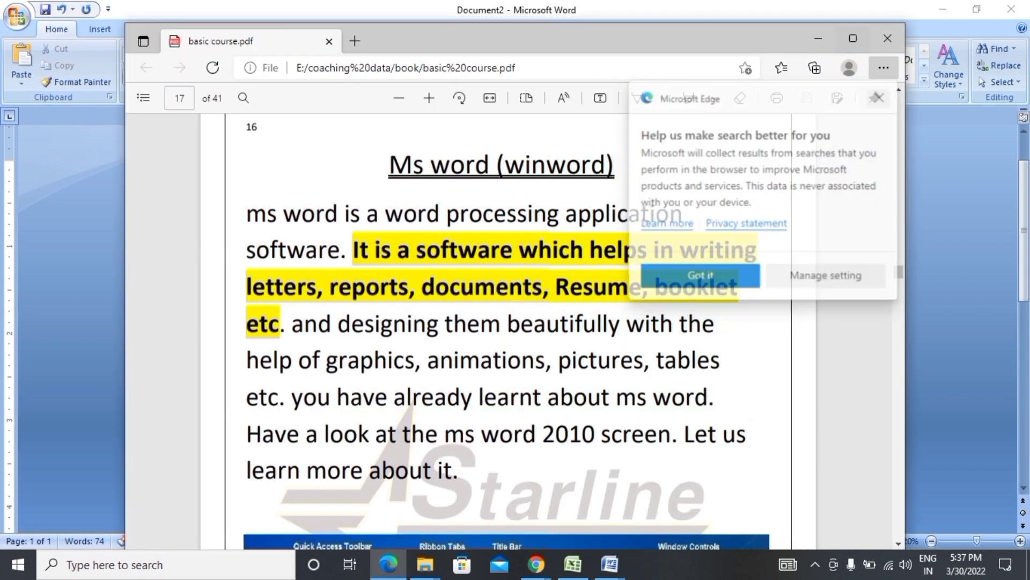
click(853, 38)
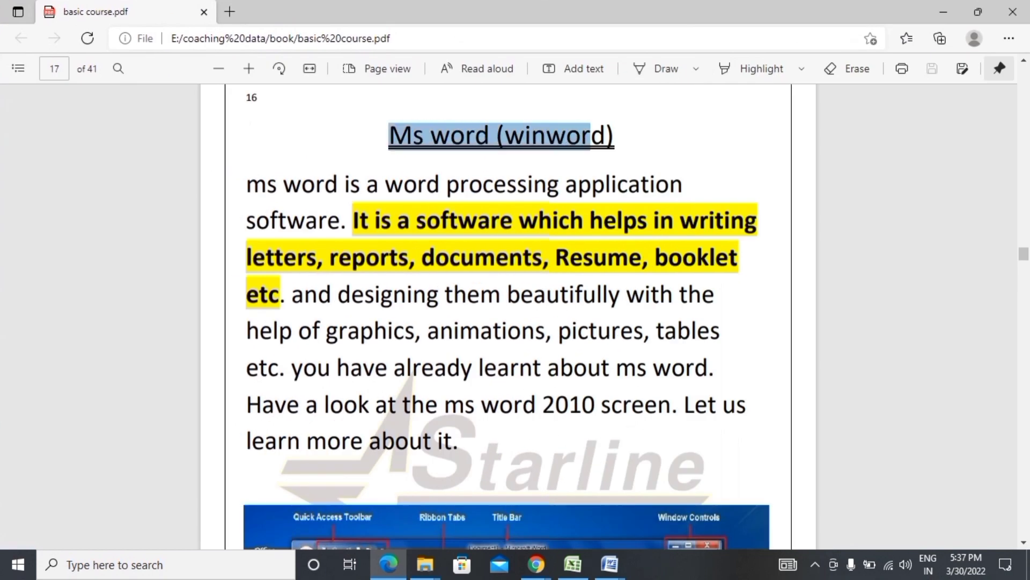
drag(388, 135, 615, 135)
click(616, 135)
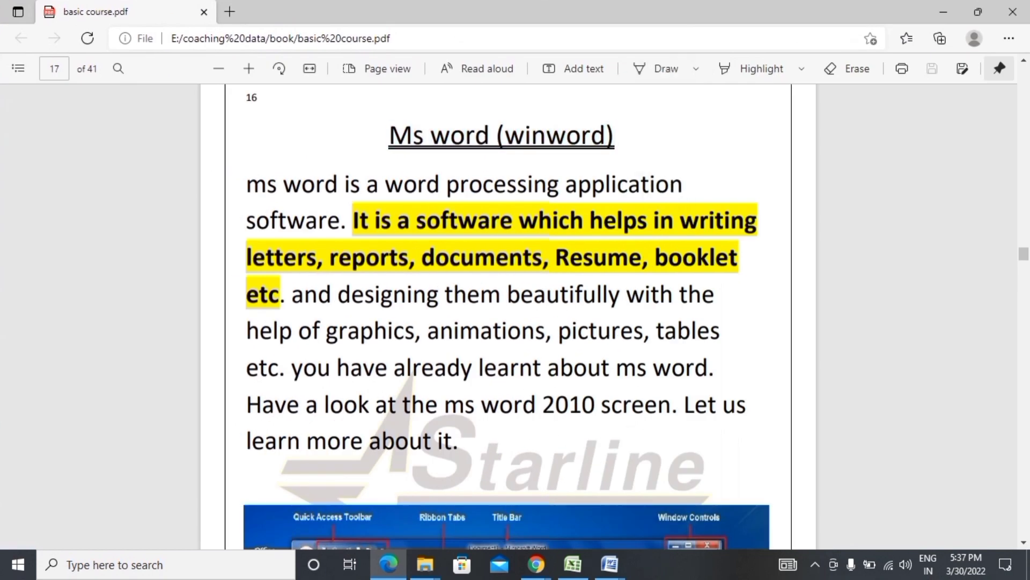
drag(247, 184, 459, 442)
click(488, 327)
Step: Scroll basic course.pdf down to page 18's home tab shortcut list
scroll(507, 316, down, 5)
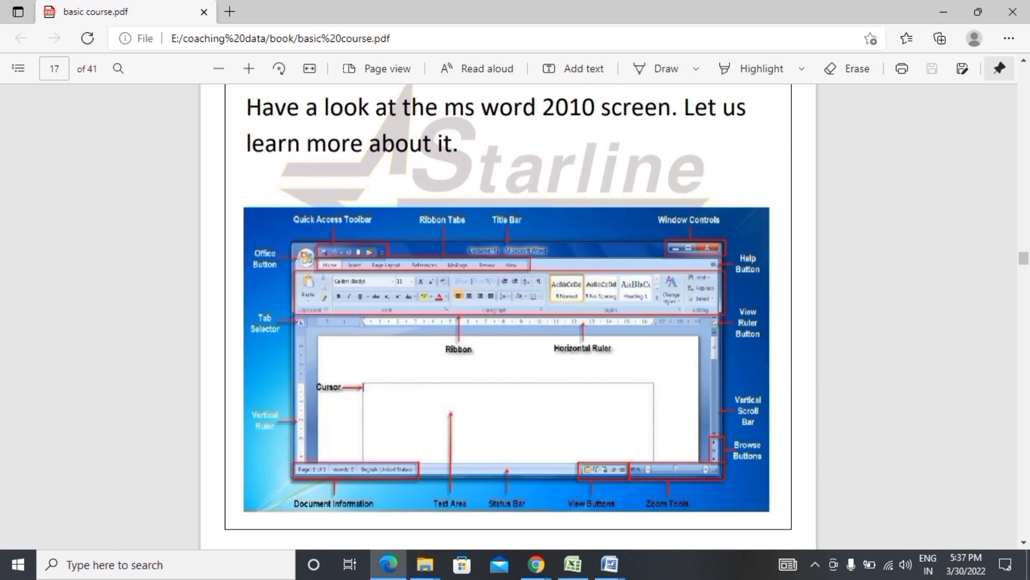
scroll(508, 317, down, 1)
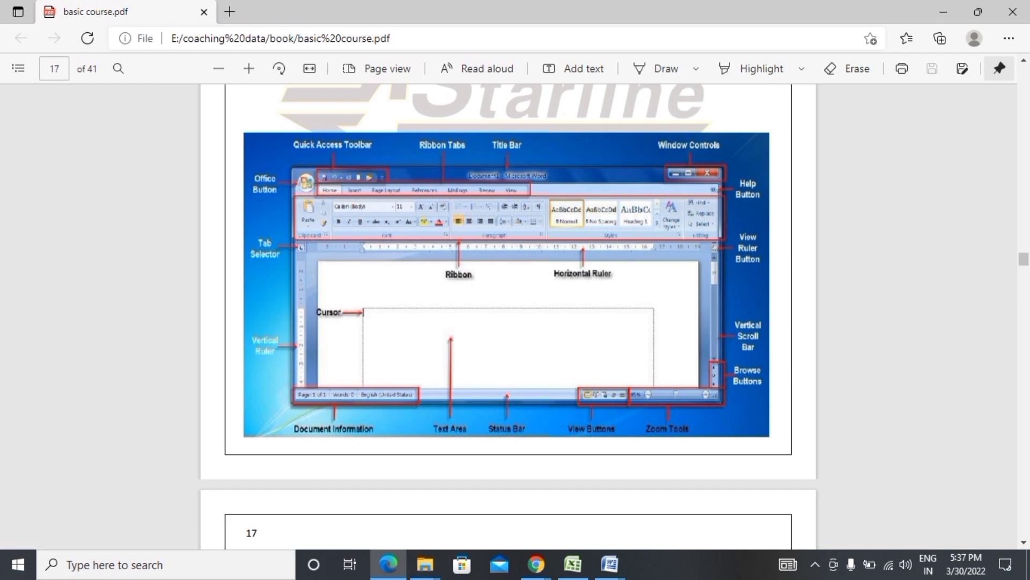
scroll(508, 316, down, 1)
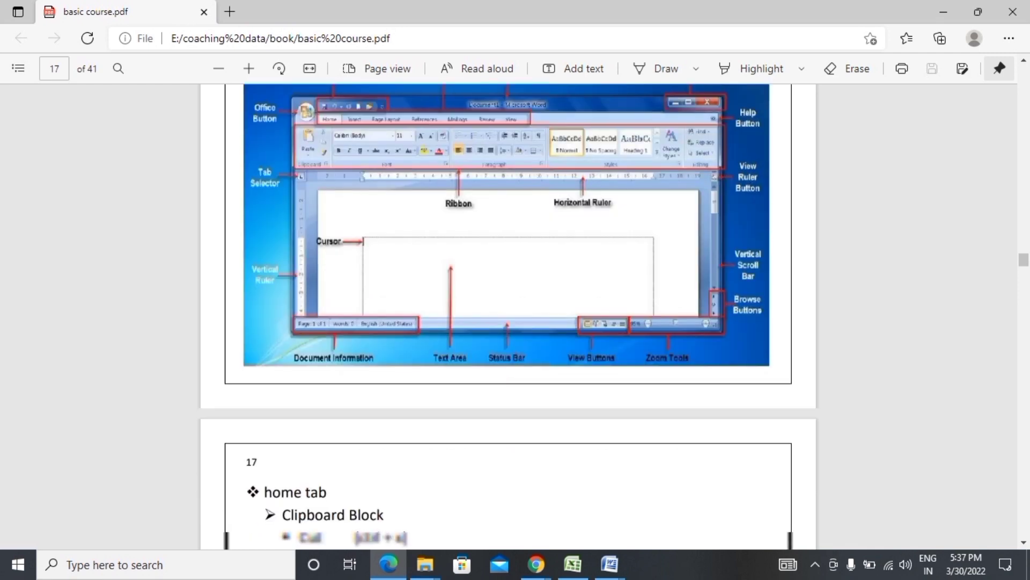
scroll(508, 317, down, 3)
scroll(507, 316, down, 2)
scroll(508, 316, down, 2)
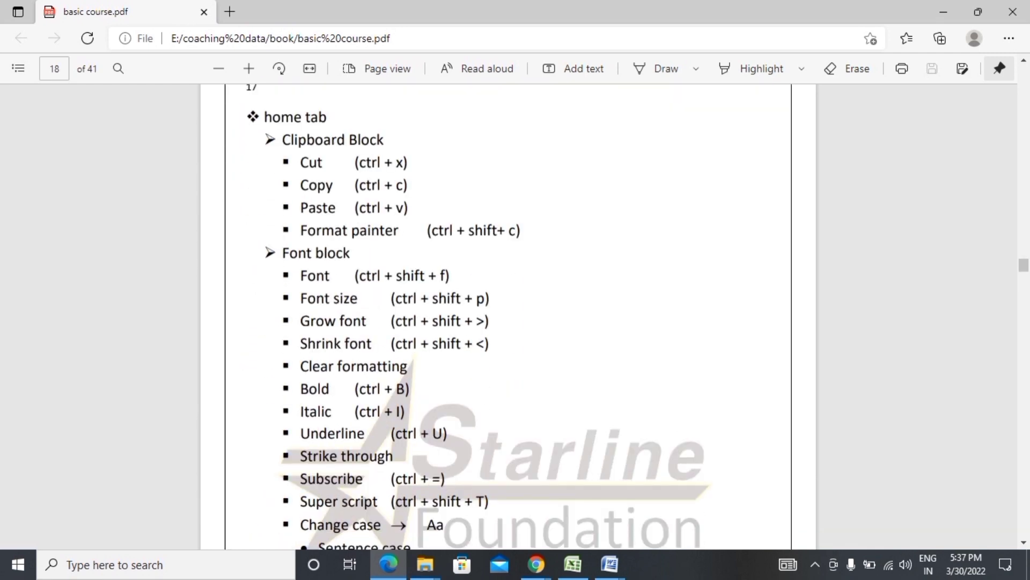
Step: Zoom the PDF page in two steps to enlarge the shortcut list
mouse_move(263, 117)
mouse_down()
mouse_move(384, 141)
mouse_move(308, 140)
mouse_up()
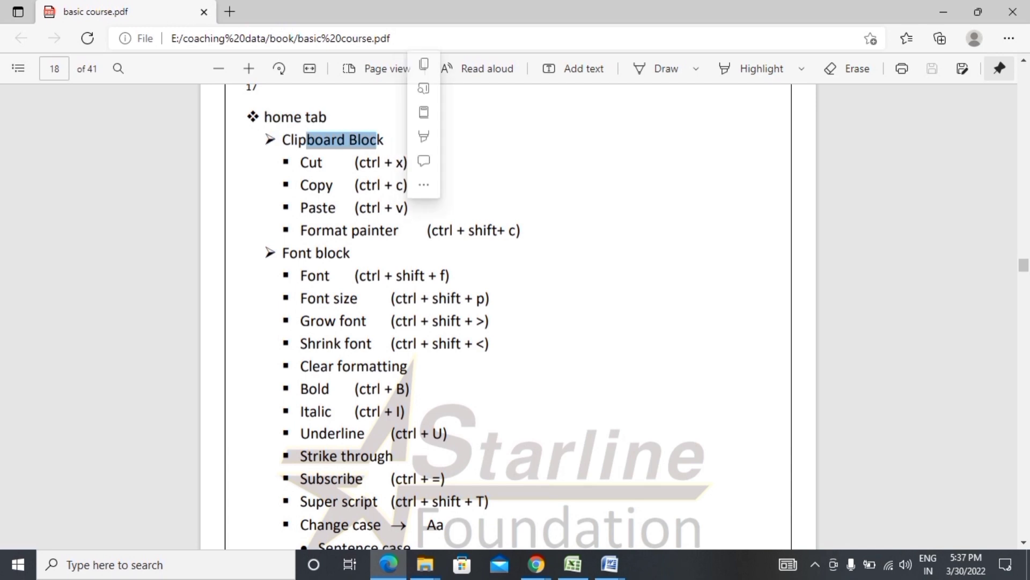
click(232, 95)
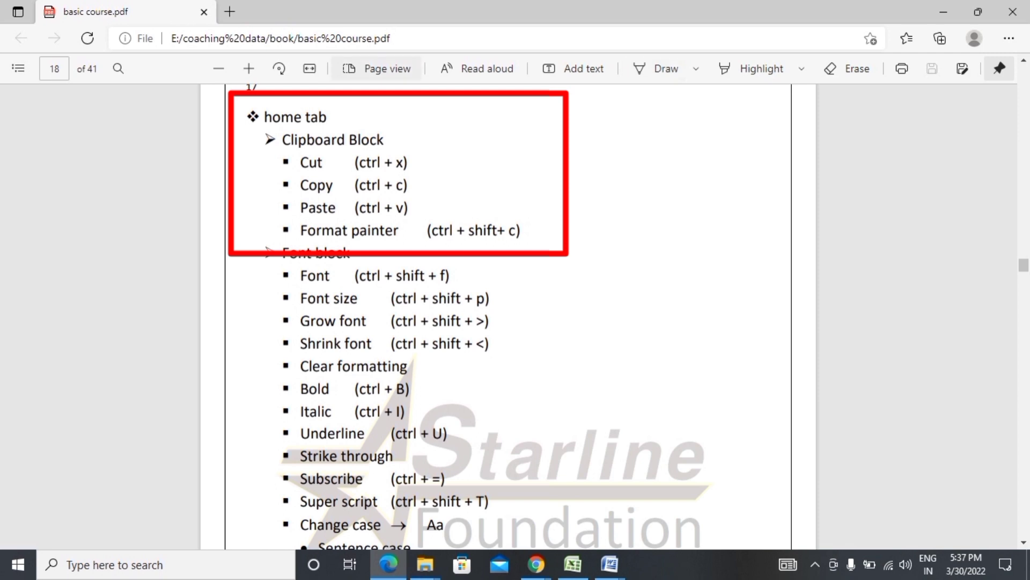
click(248, 68)
click(249, 68)
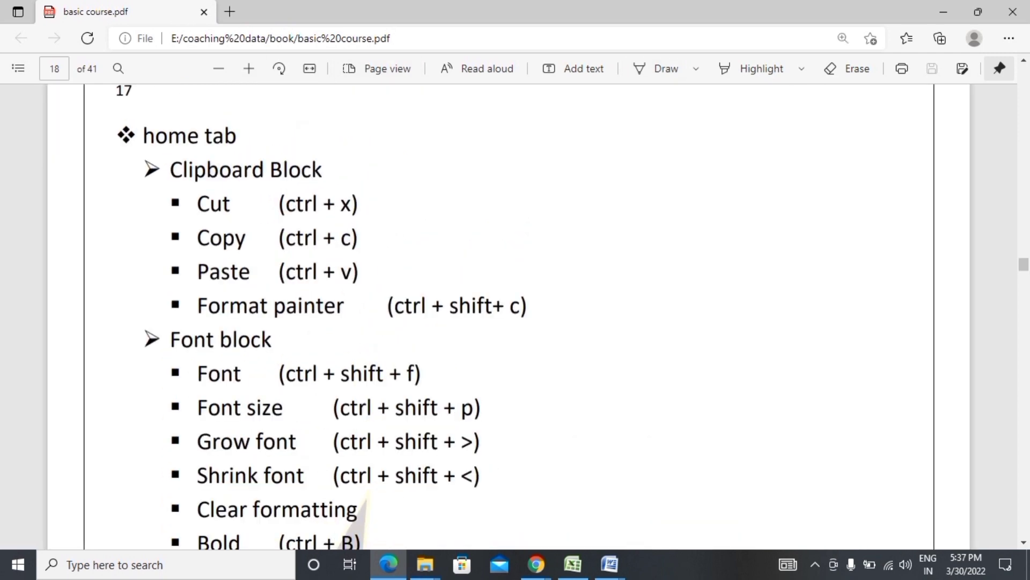
scroll(509, 316, up, 3)
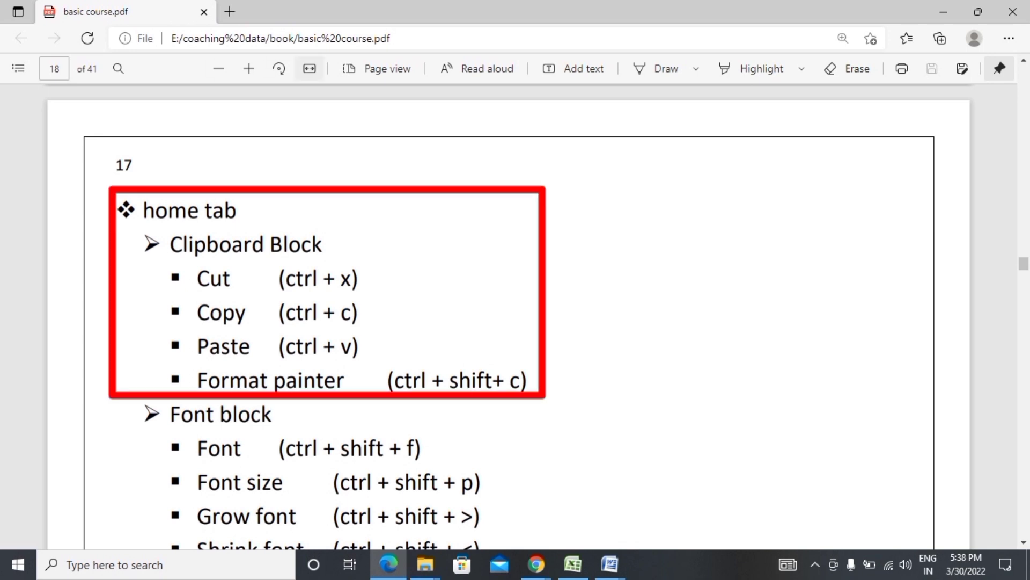
Step: Select the home tab Clipboard Block shortcut list, then return to Document2 in Word
drag(143, 210, 237, 210)
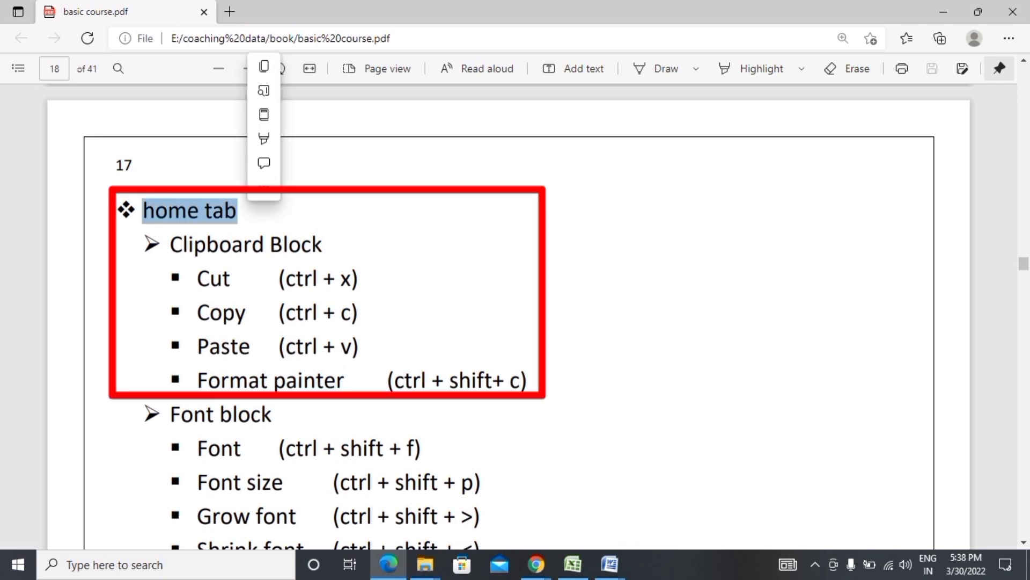
drag(170, 414, 272, 414)
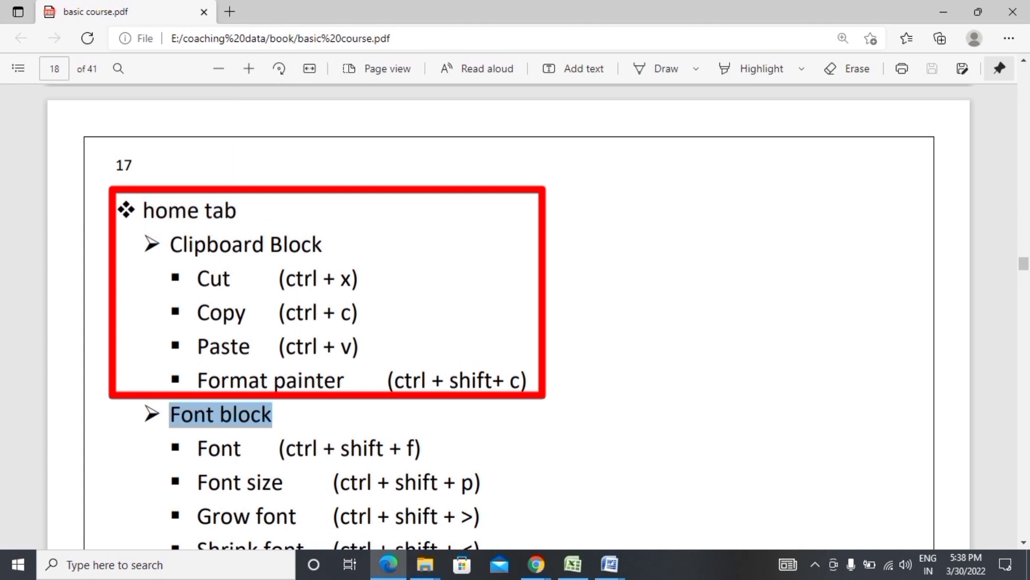
drag(170, 244, 300, 245)
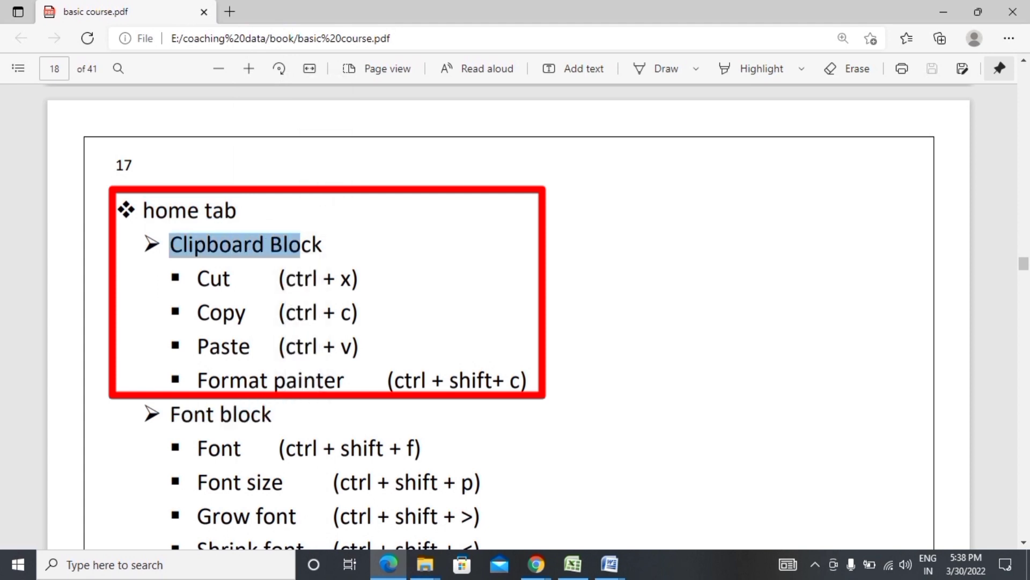
drag(118, 210, 519, 380)
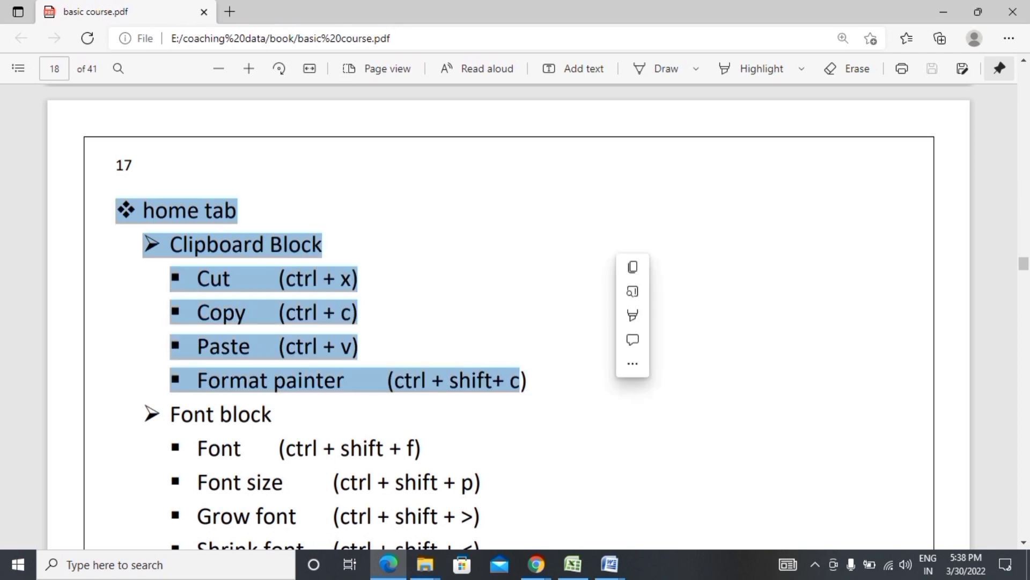
click(610, 564)
click(526, 497)
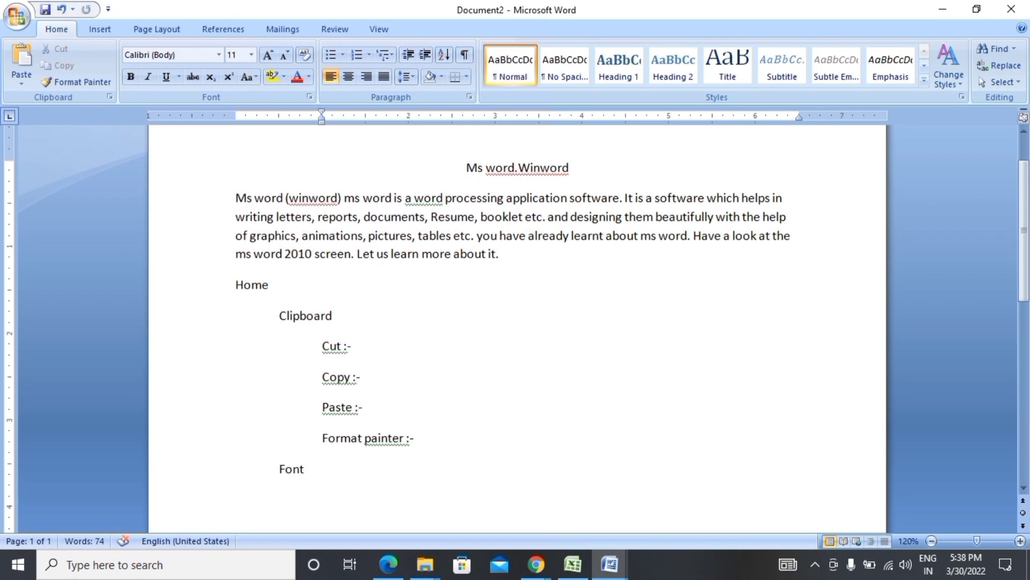
Step: Cut the Home line and paste it after 'it.' in the introductory paragraph
triple_click(264, 285)
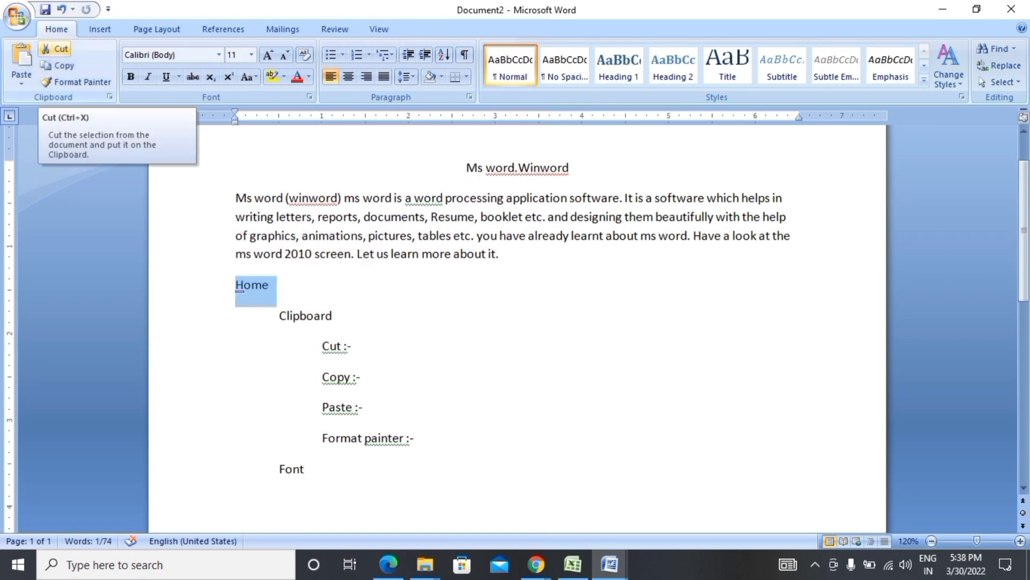
click(55, 49)
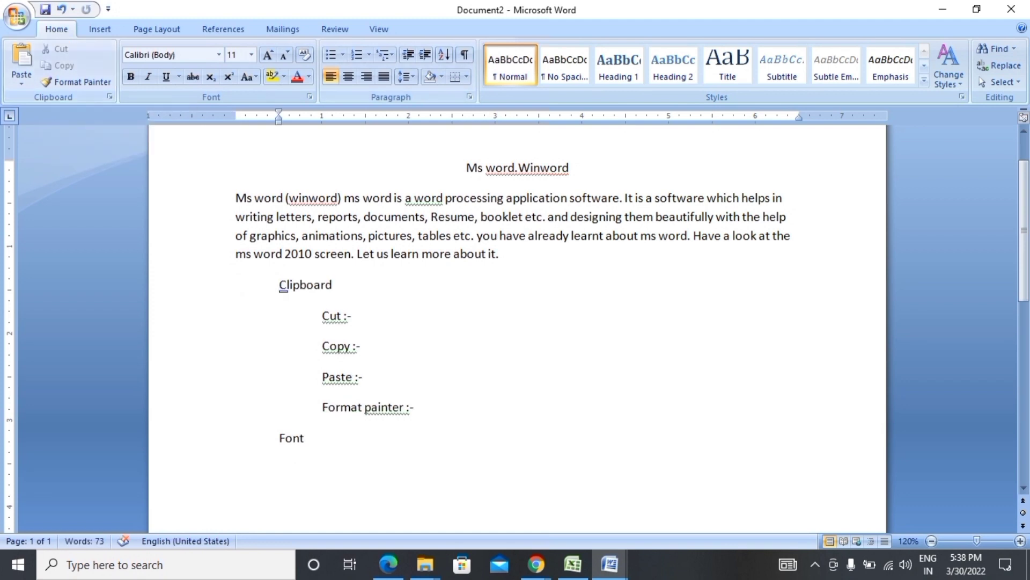
click(570, 168)
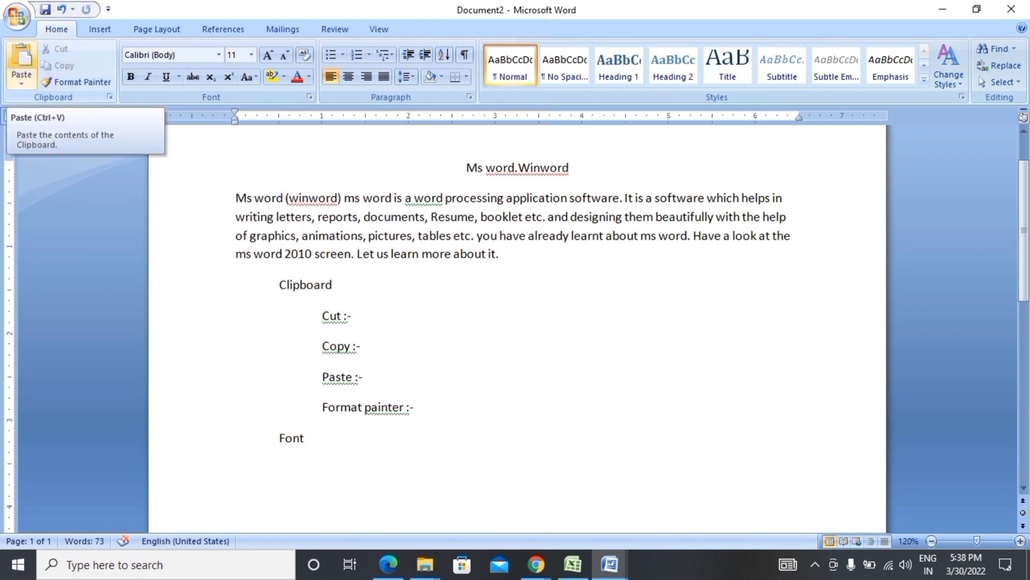
click(21, 58)
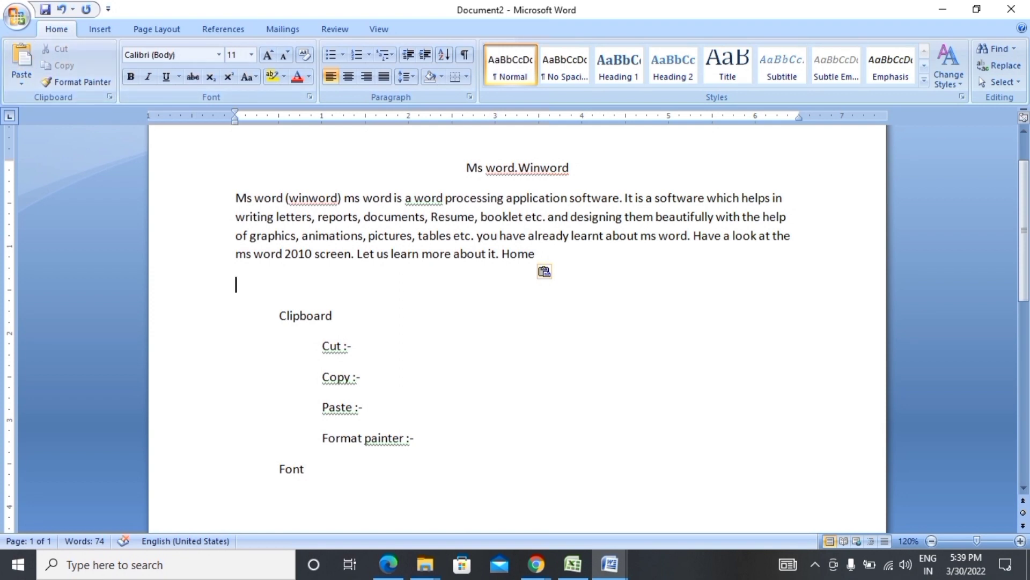
triple_click(517, 167)
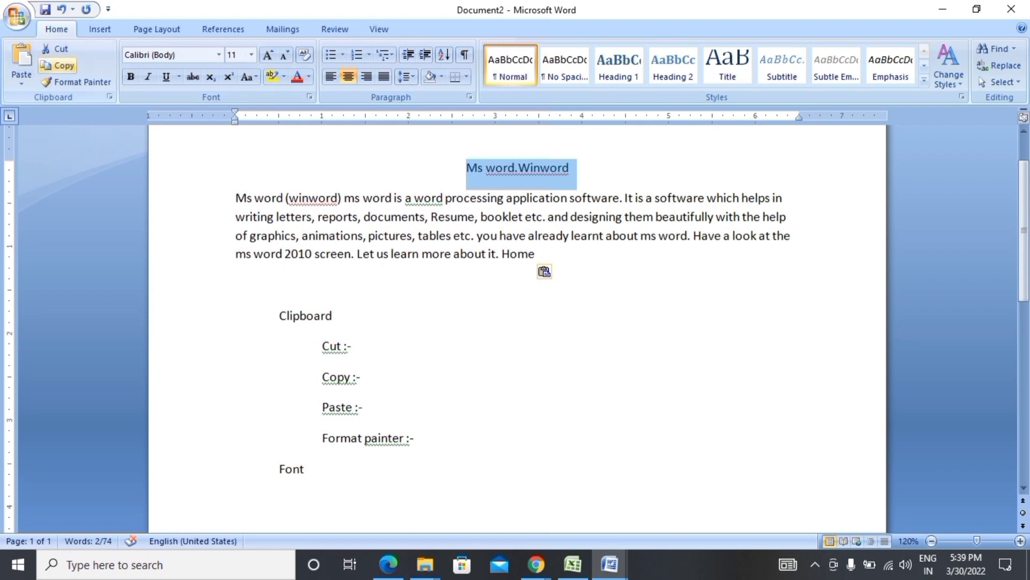
Step: Copy the Ms word.Winword title and undo an accidental paste after Home
click(57, 65)
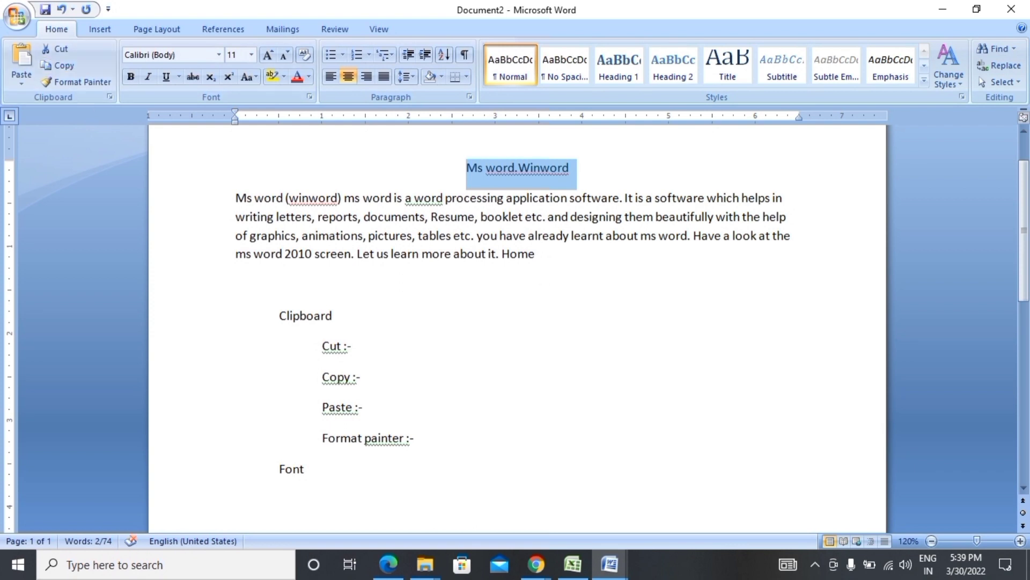
click(535, 254)
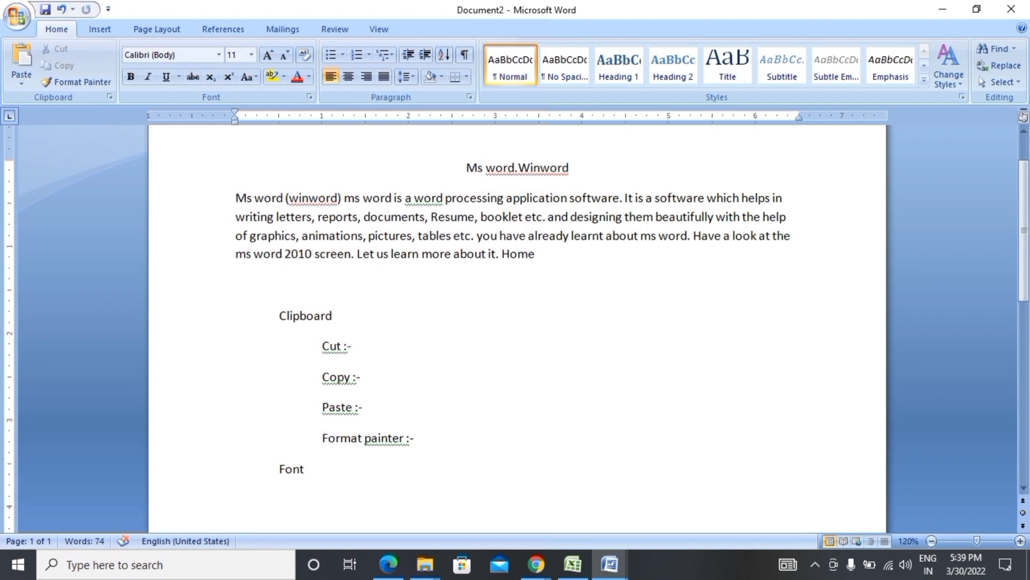
key(ctrl+v)
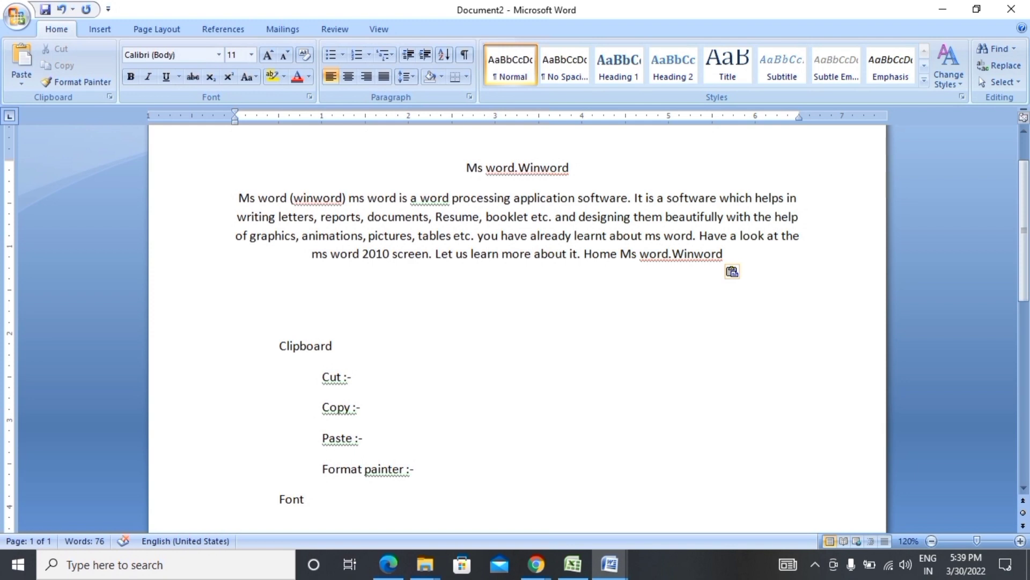
drag(621, 254, 723, 254)
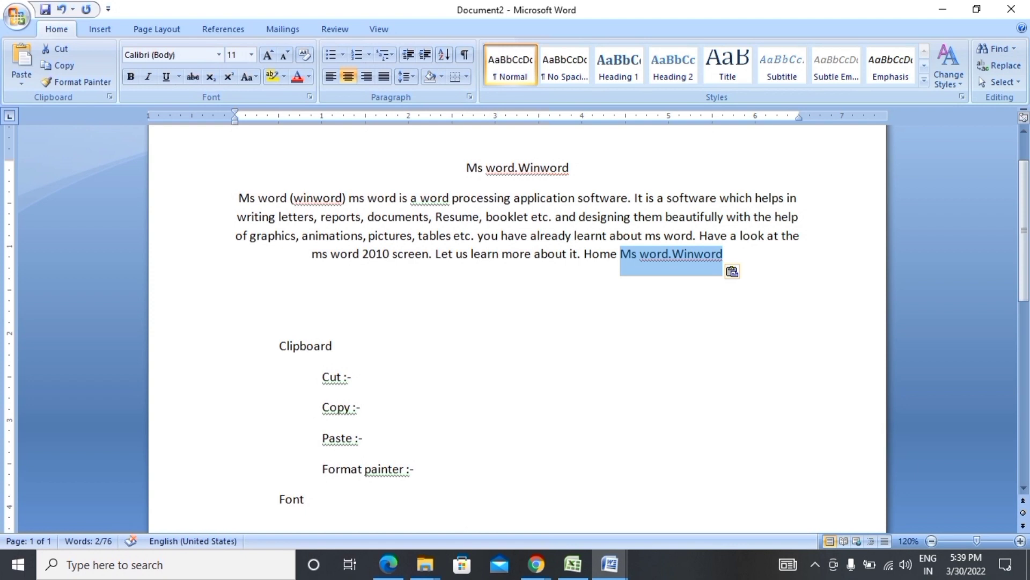
key(ctrl+z)
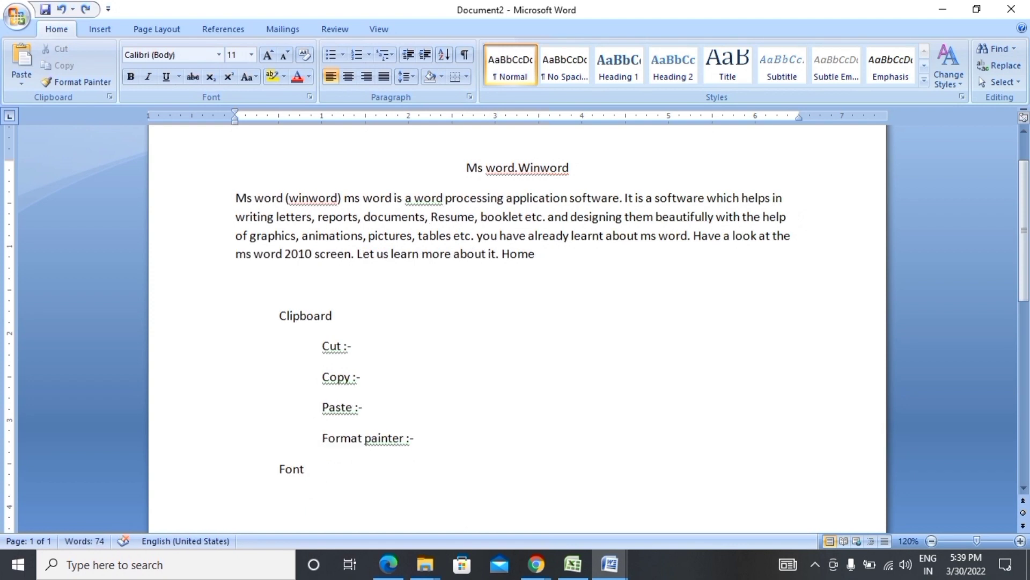
Step: Paste the Ms word.Winword heading four times on the blank line below the paragraph
click(237, 284)
click(76, 82)
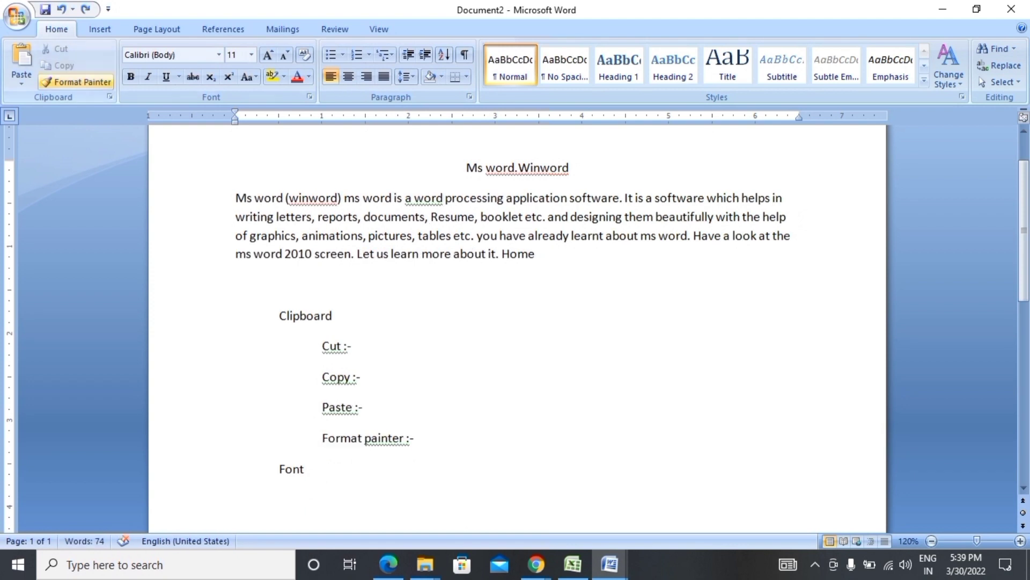
click(76, 81)
click(22, 59)
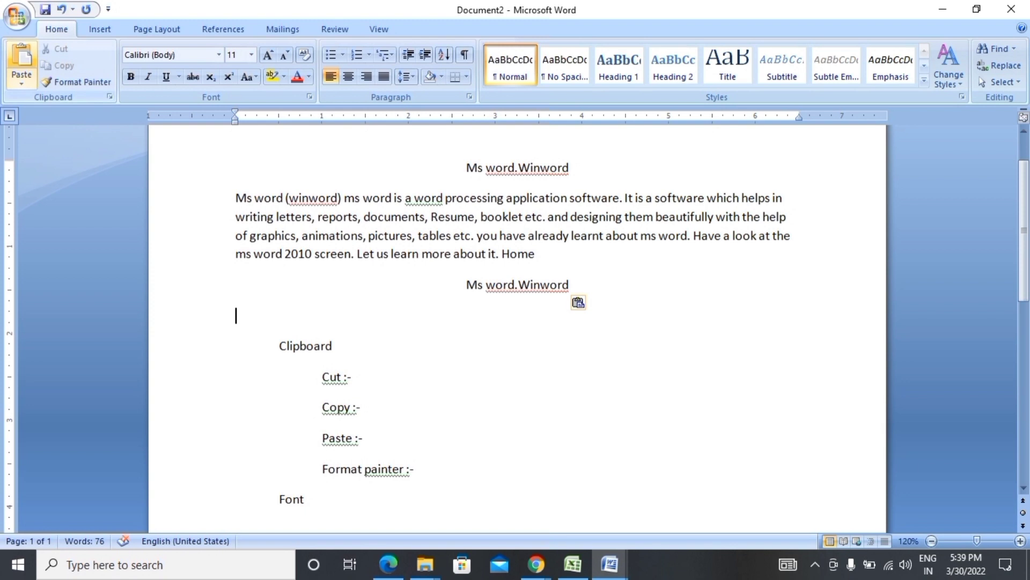
key(ctrl+v)
key(ctrl+v)
key(ctrl+v)
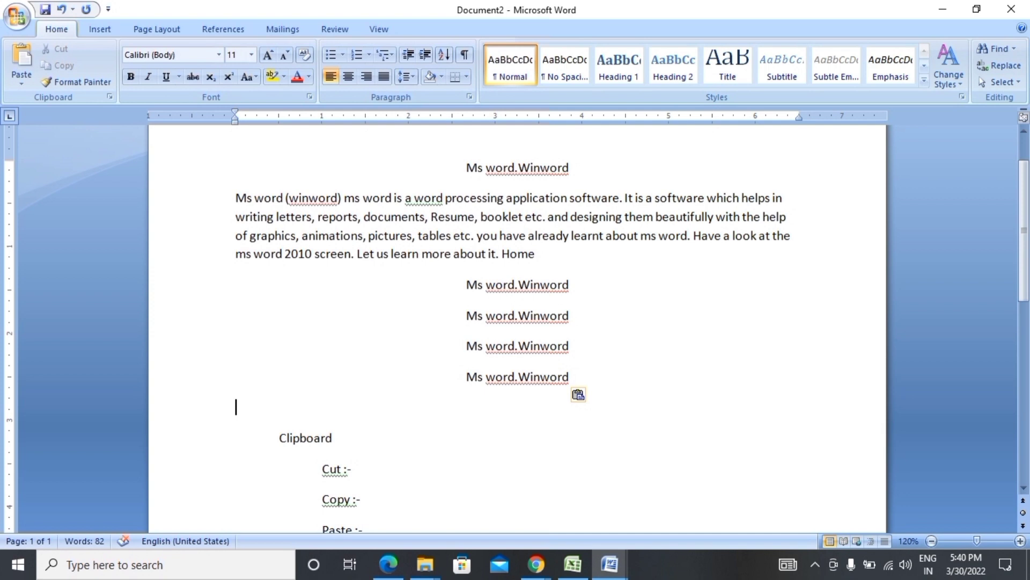
key(alt+s)
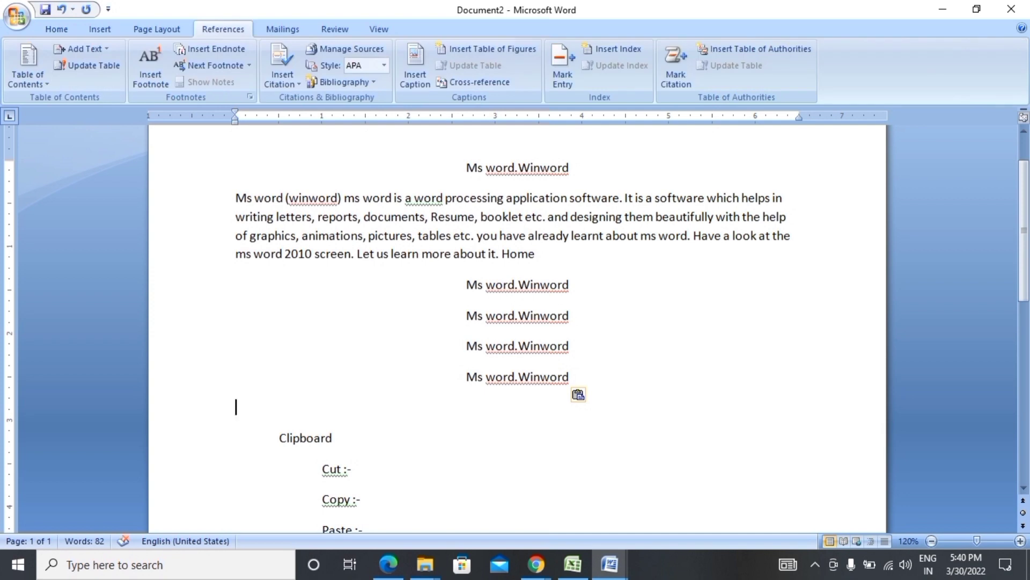
Step: Make the Ms word.Winword heading bold, size 18, with a yellow highlight
key(ctrl+Home)
key(shift+Down)
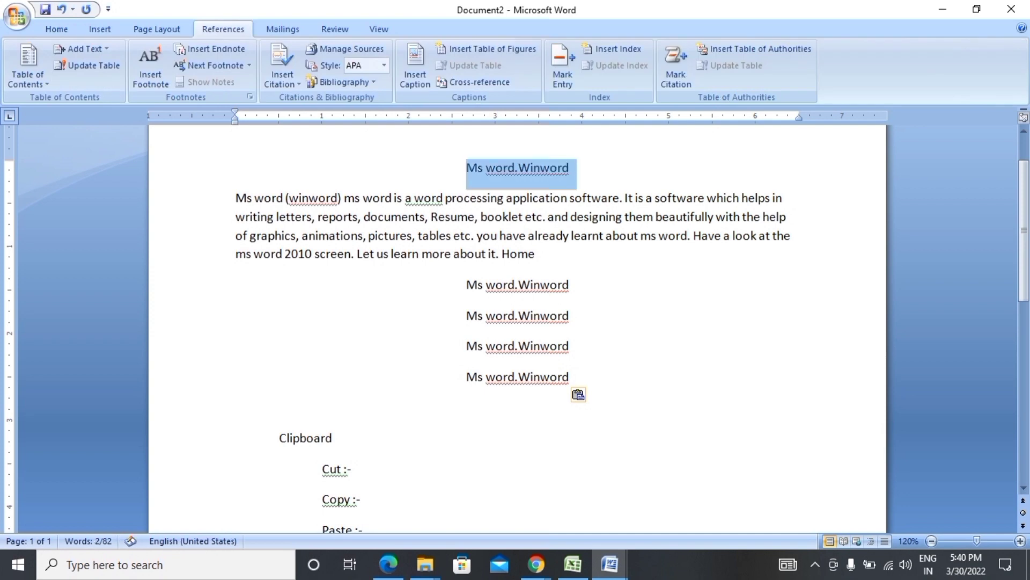
key(alt+h)
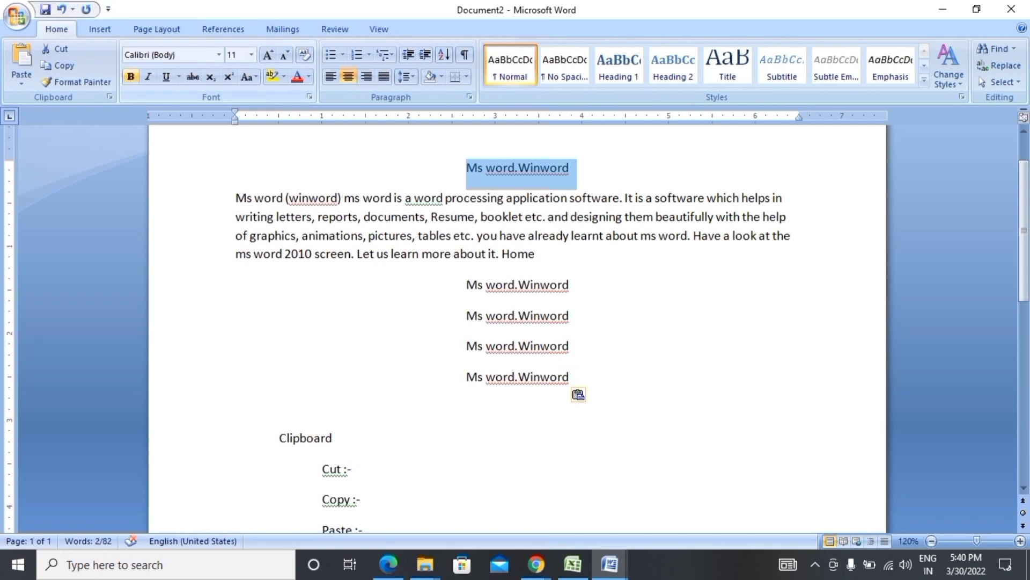
key(ctrl+b)
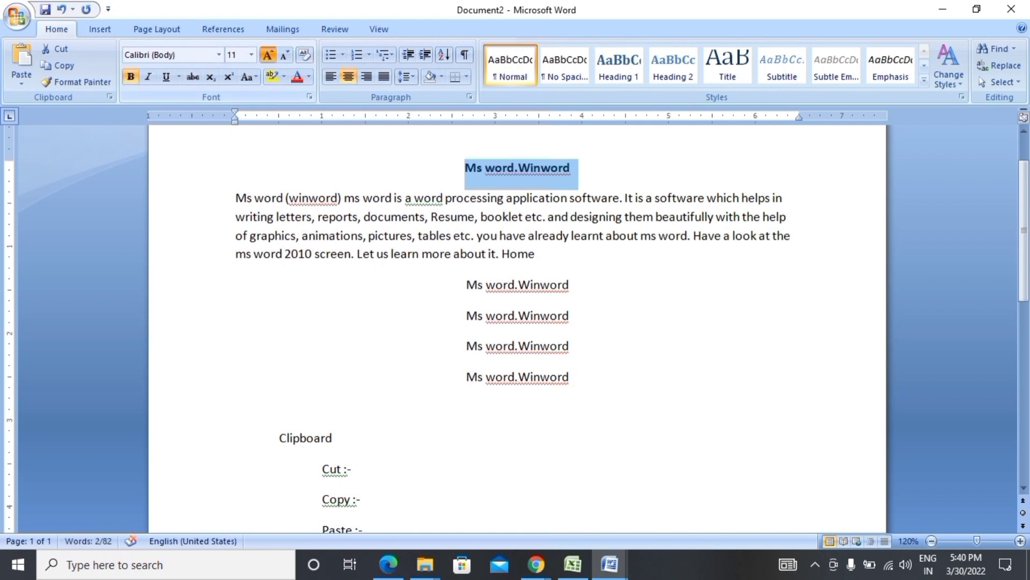
key(ctrl+shift+period)
key(ctrl+shift+period)
key(ctrl+shift+period)
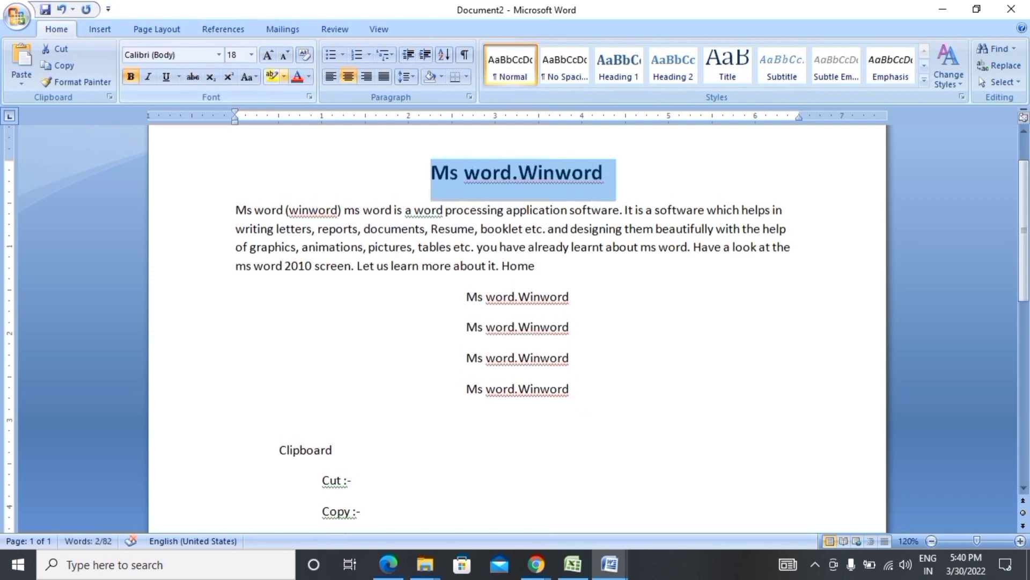
key(alt+h)
key(i)
key(Return)
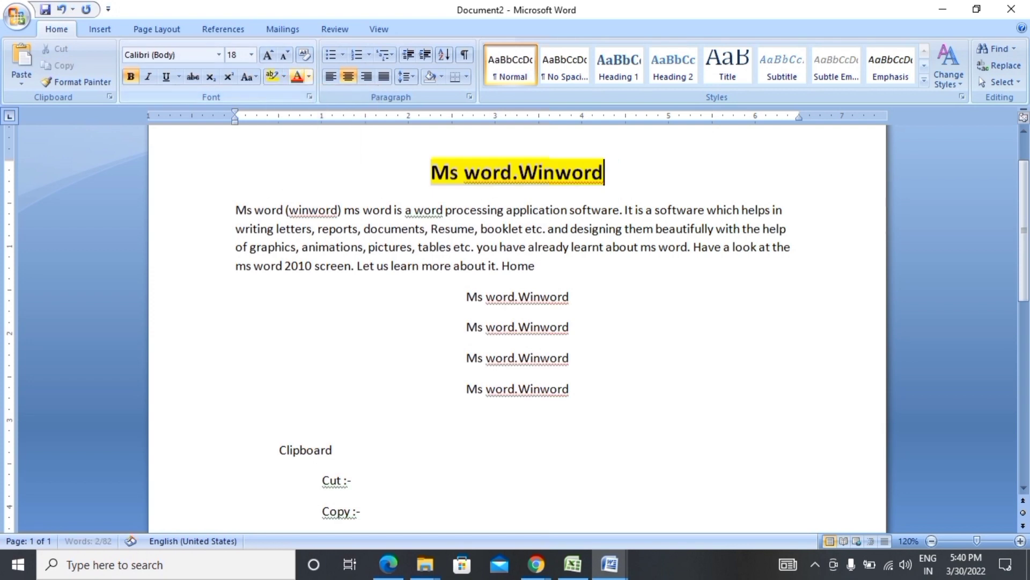
Step: Turn the heading text red and deselect it to check the formatting
double_click(447, 172)
key(shift+End)
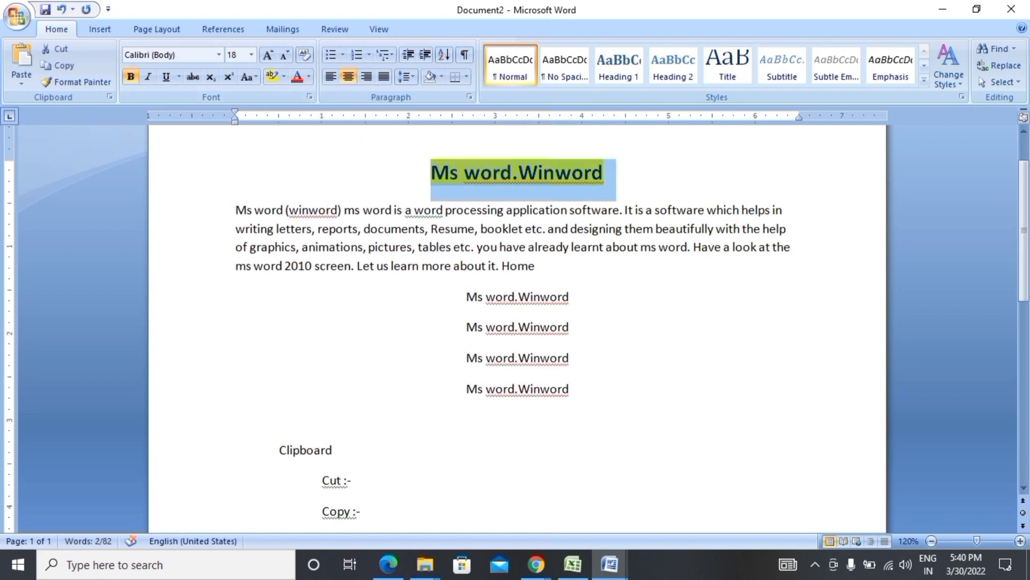
key(alt+h)
key(f)
key(c)
click(486, 297)
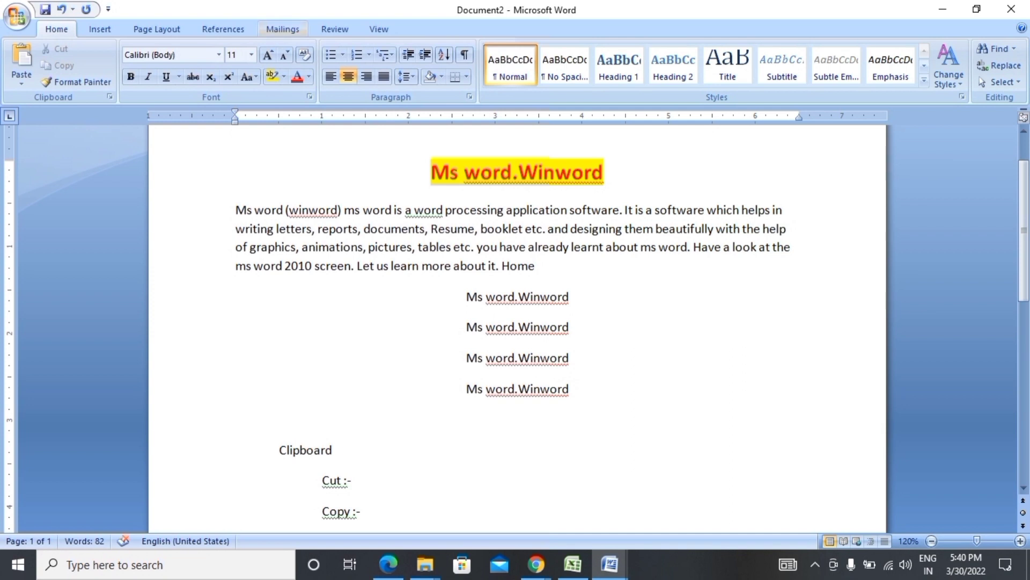
click(518, 297)
double_click(493, 172)
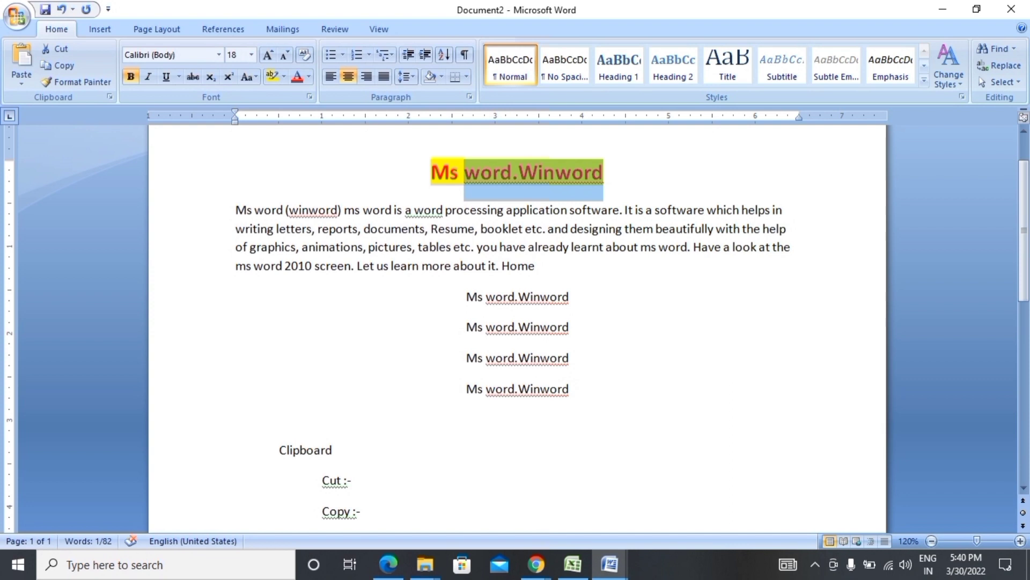
click(570, 297)
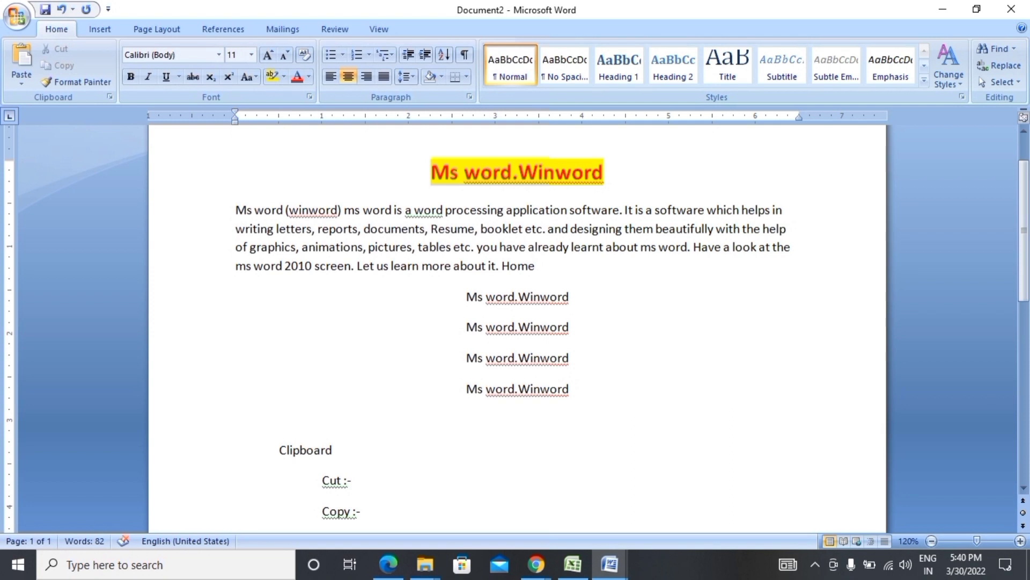
Step: Use Format Painter to copy the heading's bold size-18 red-on-yellow style onto the pasted copies
drag(432, 172, 612, 177)
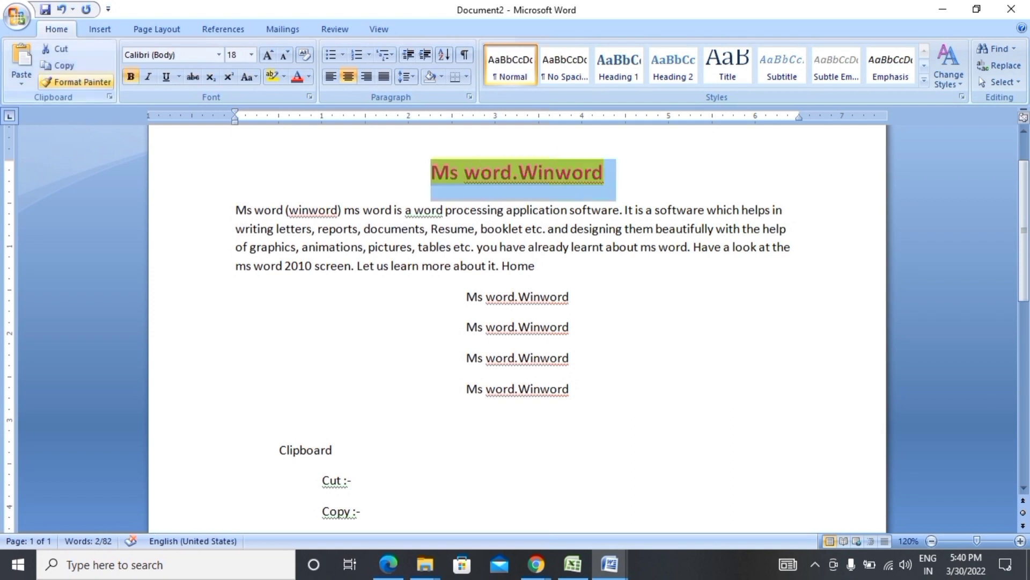
click(76, 82)
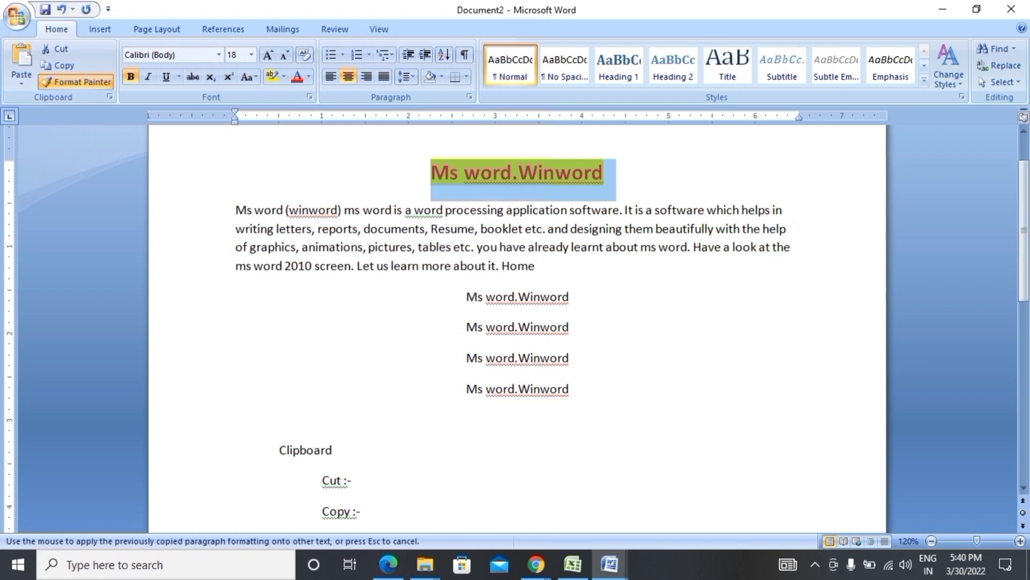
drag(466, 297, 570, 297)
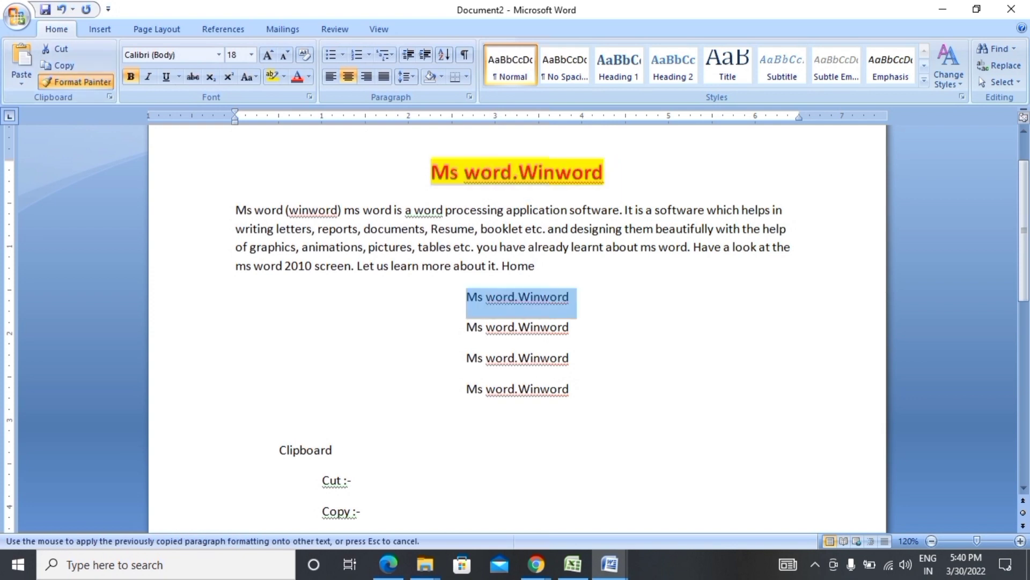
drag(466, 339, 569, 339)
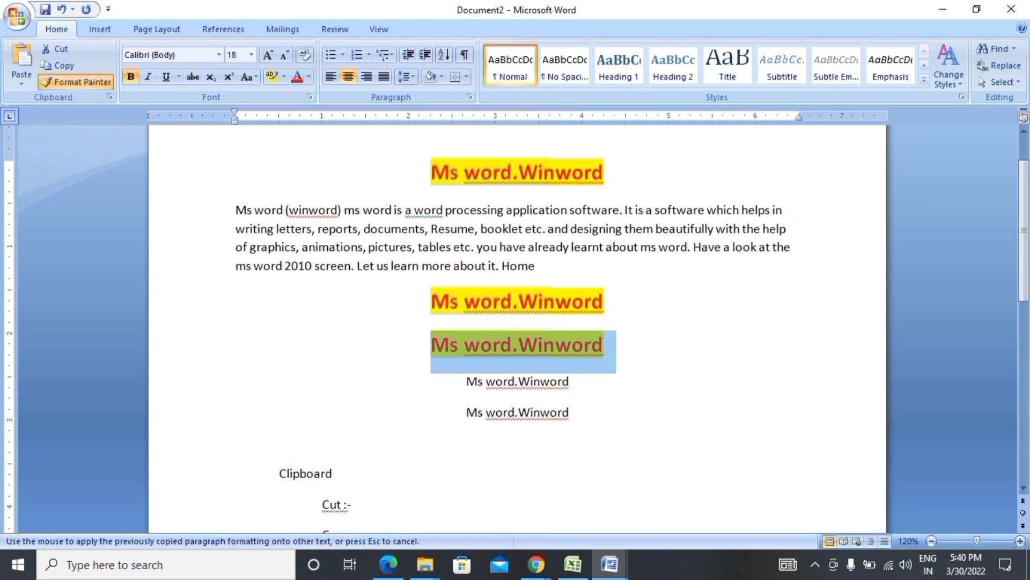
drag(467, 380, 569, 380)
click(517, 343)
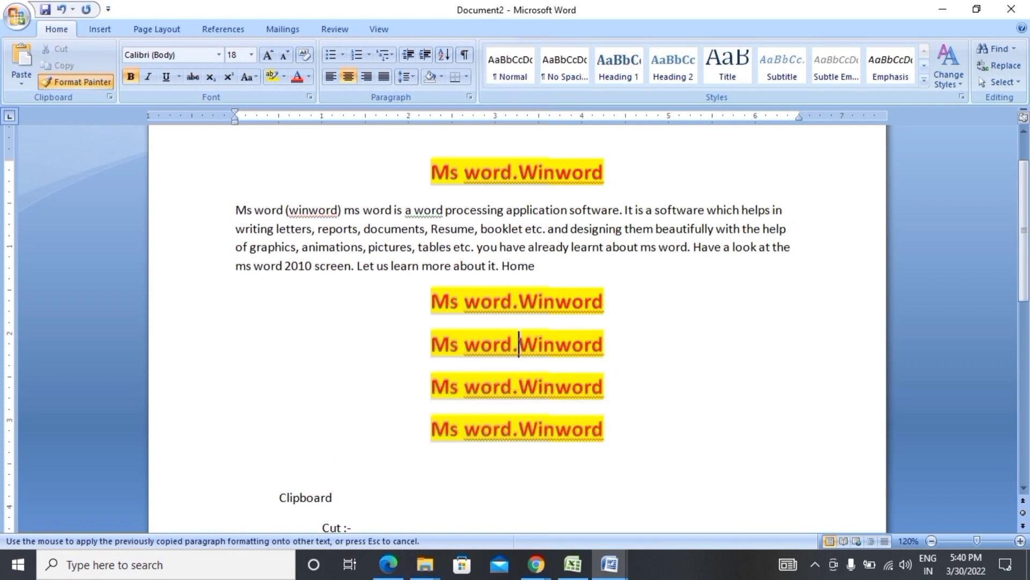
key(Escape)
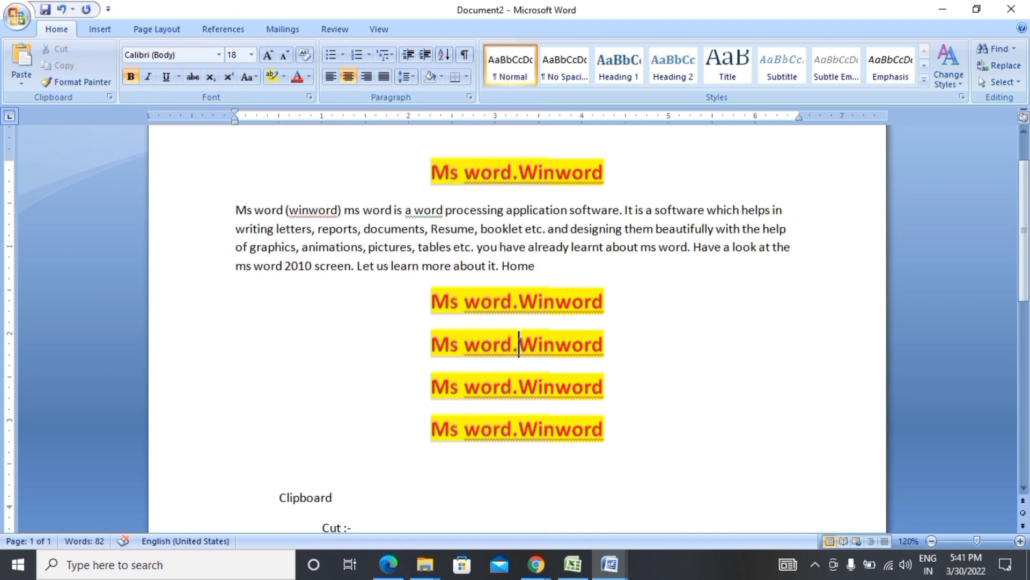
Step: Switch to basic course.pdf in Edge and scroll to page 18's Clipboard and Font block shortcuts
scroll(517, 327, down, 3)
click(389, 564)
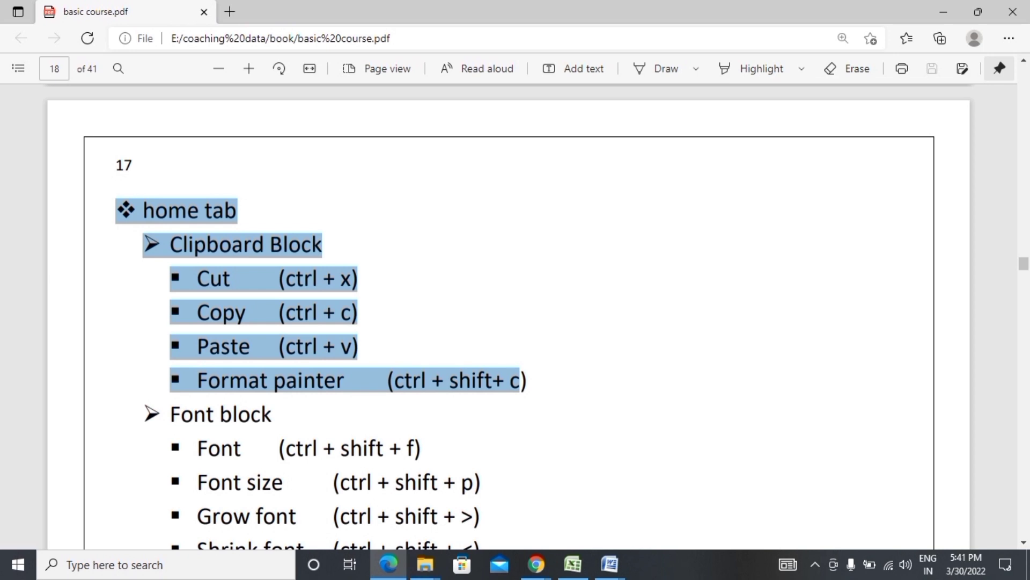
scroll(516, 317, down, 4)
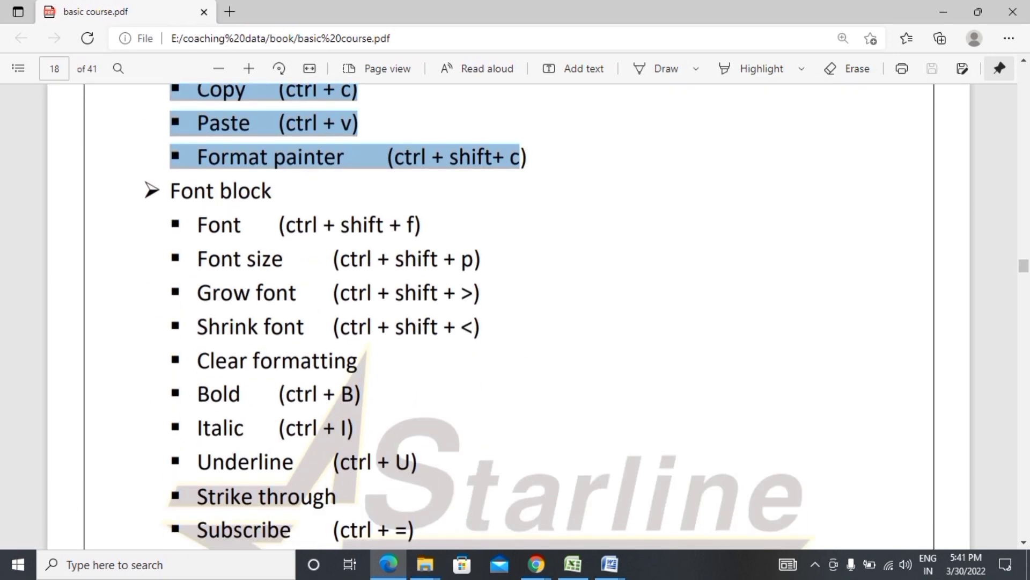
scroll(515, 317, down, 1)
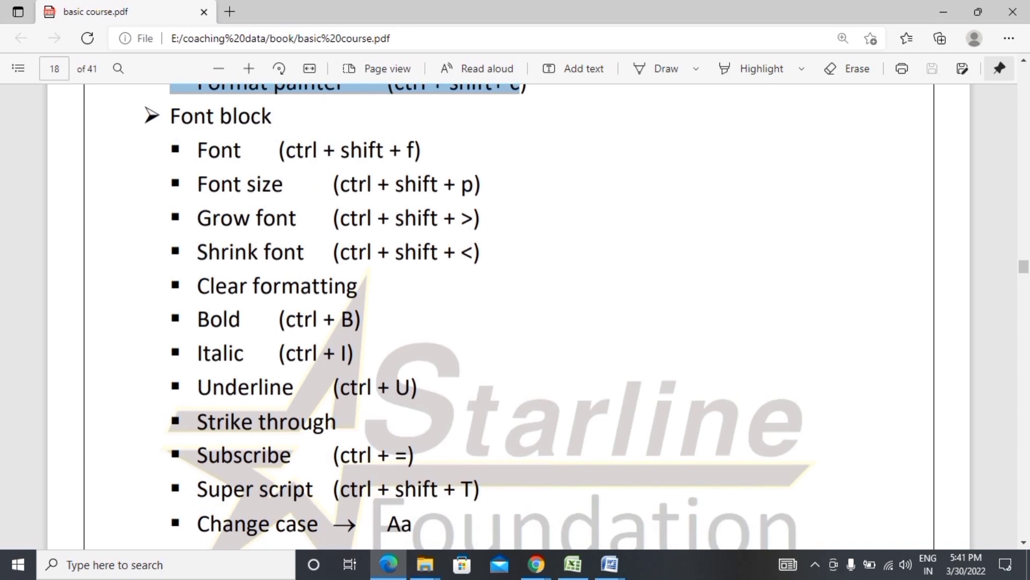
scroll(515, 317, up, 1)
scroll(515, 317, up, 1)
scroll(516, 317, up, 2)
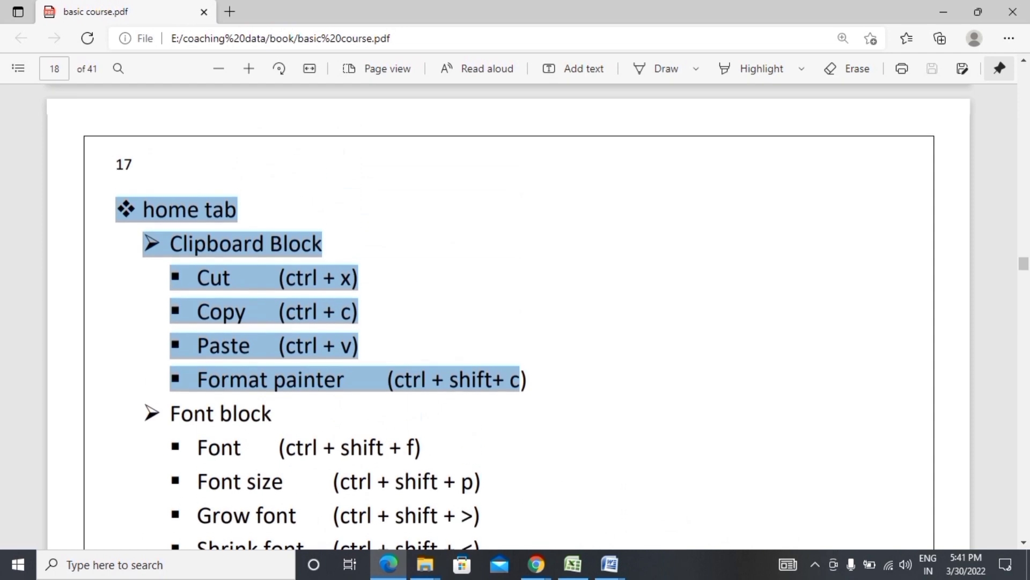